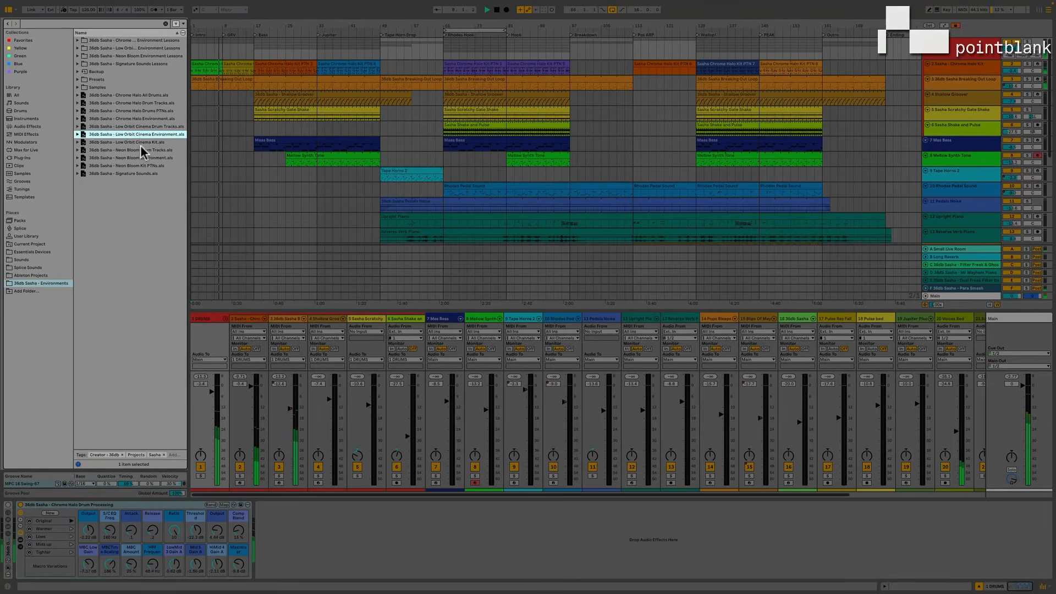
# Expand the 36db Sasha - Signature Sounds set in the browser and look through its tracks, including Trigonometry Hook, Mongoose JP8 Bass Lead and Track 10 Low Pad.
pyautogui.click(142, 159)
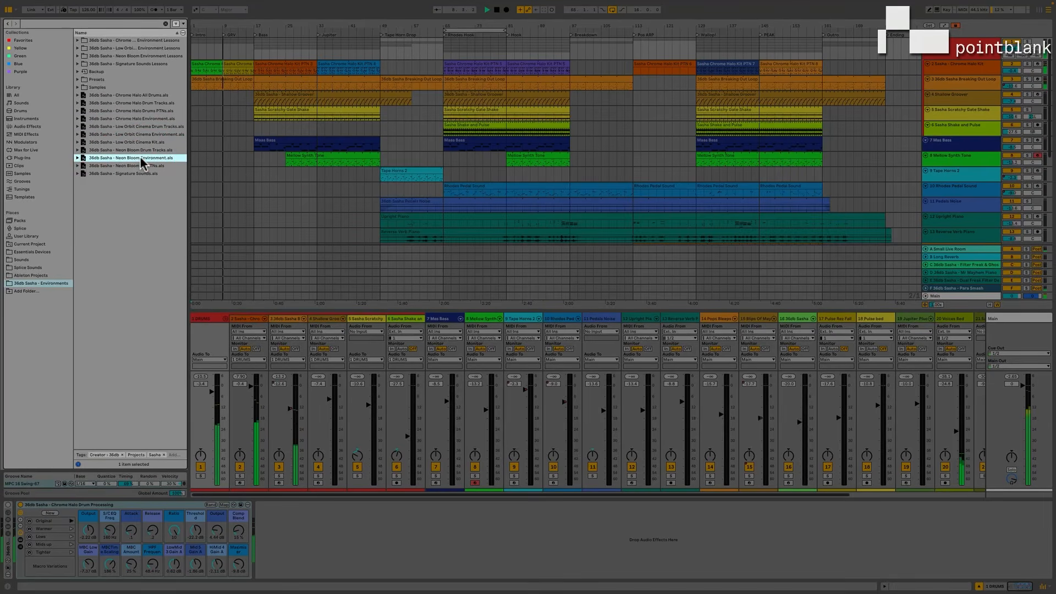
pyautogui.click(77, 173)
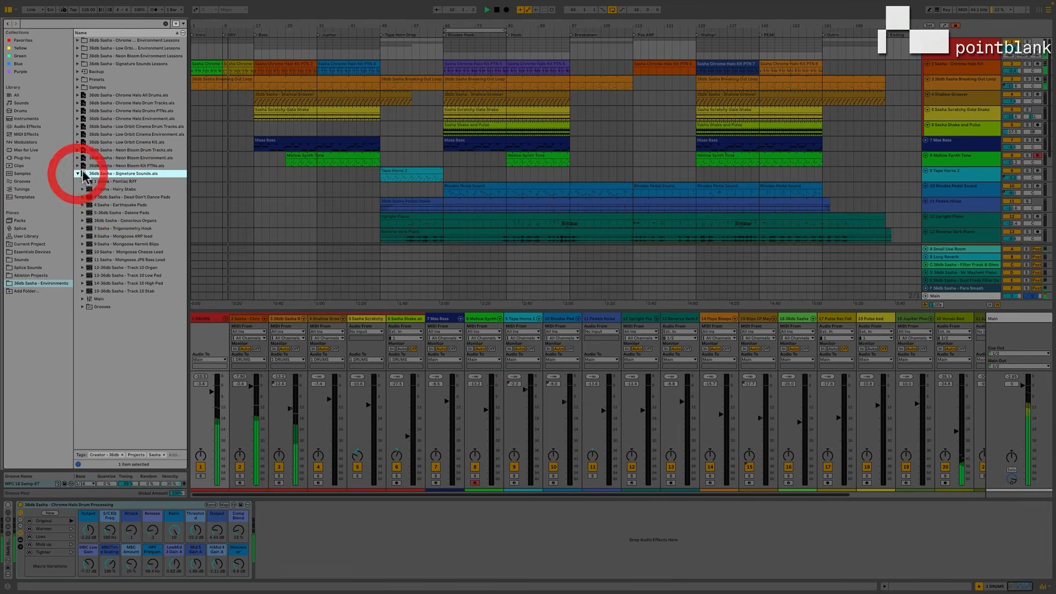
pyautogui.click(126, 229)
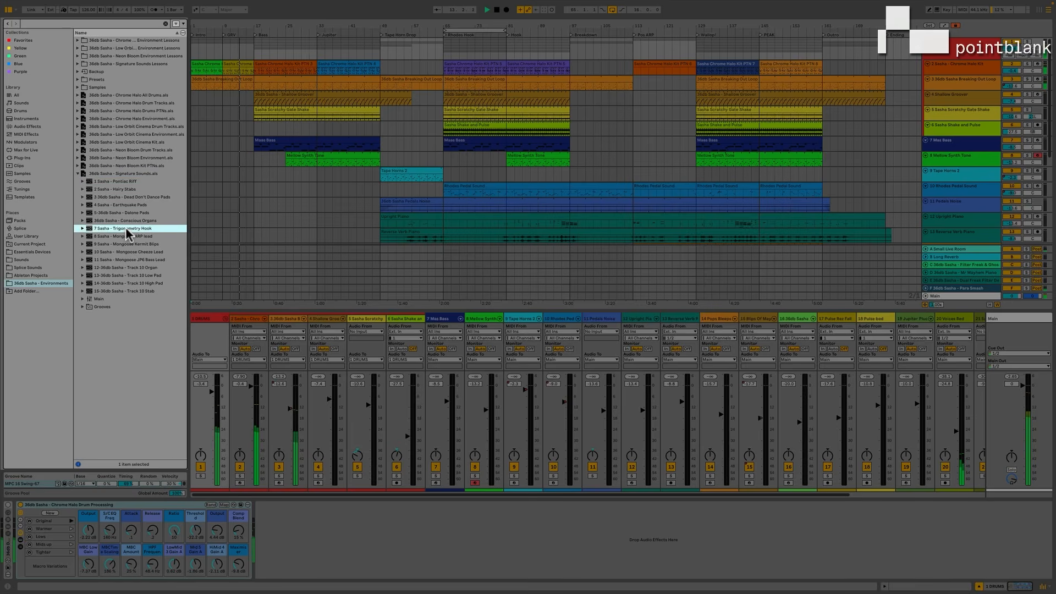
pyautogui.click(135, 260)
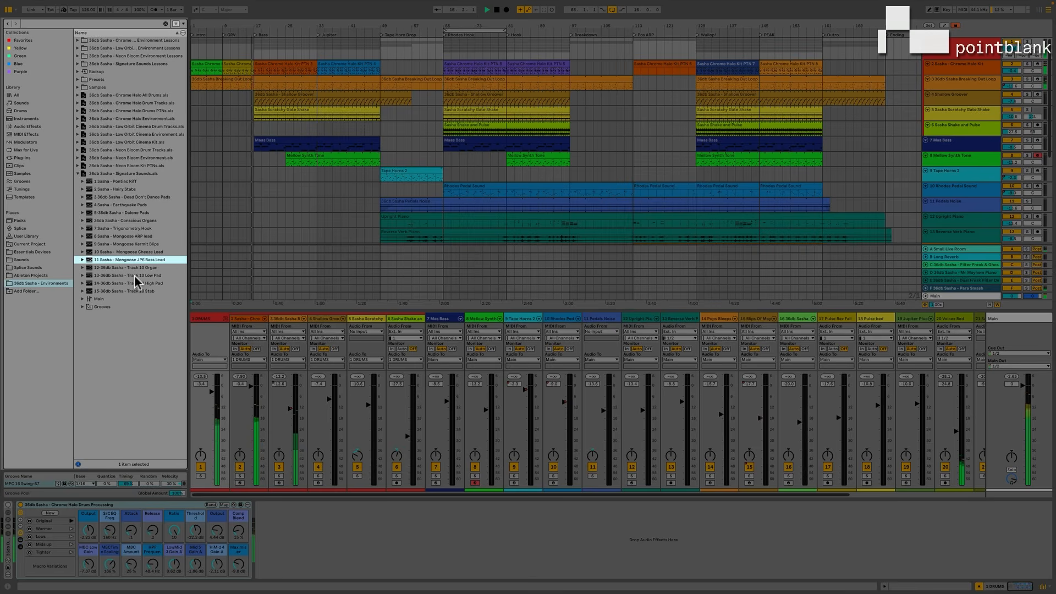
pyautogui.click(135, 276)
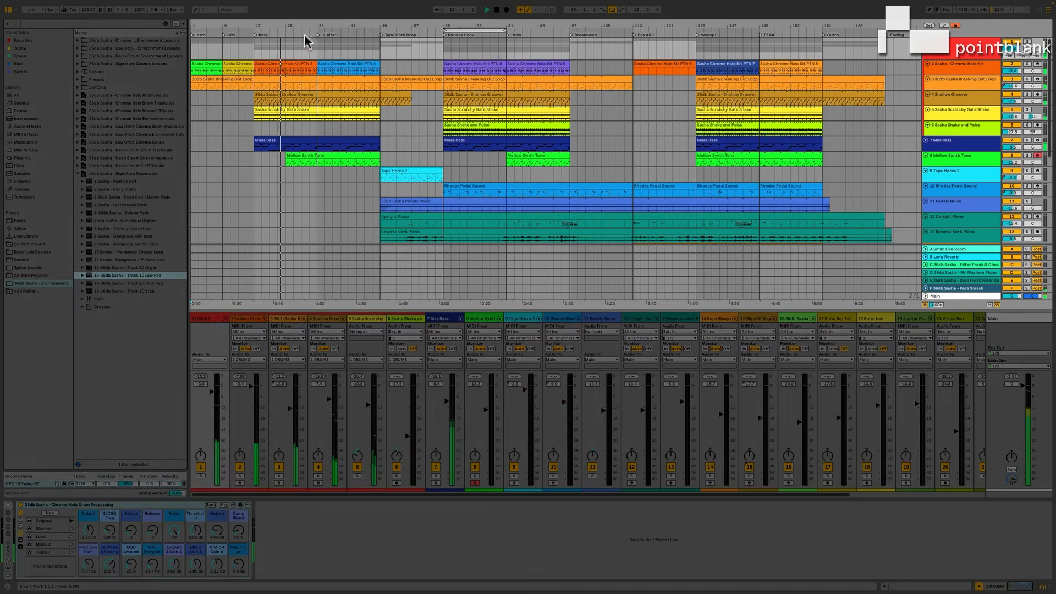
# Jump playback to the Jupiter and Rhodes Hook locators in the arrangement, and switch to Session View.
pyautogui.click(319, 37)
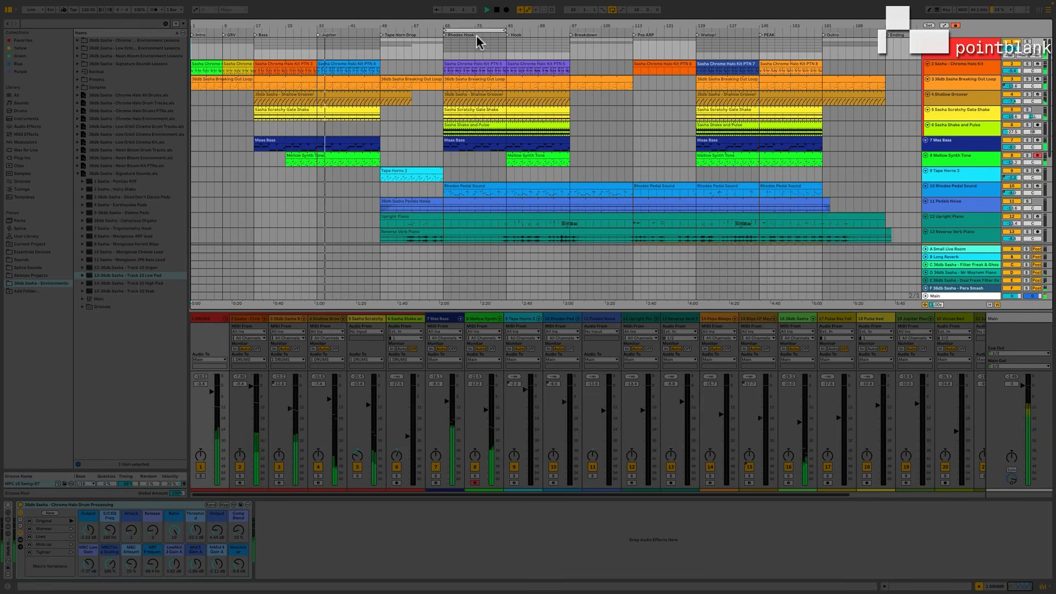
pyautogui.click(446, 37)
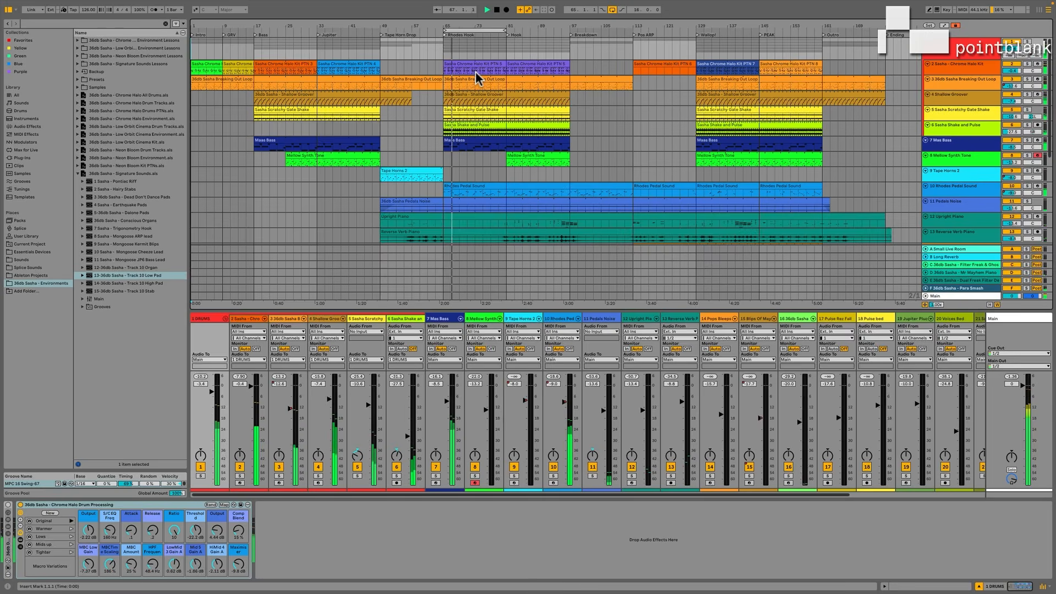
pyautogui.press('Tab')
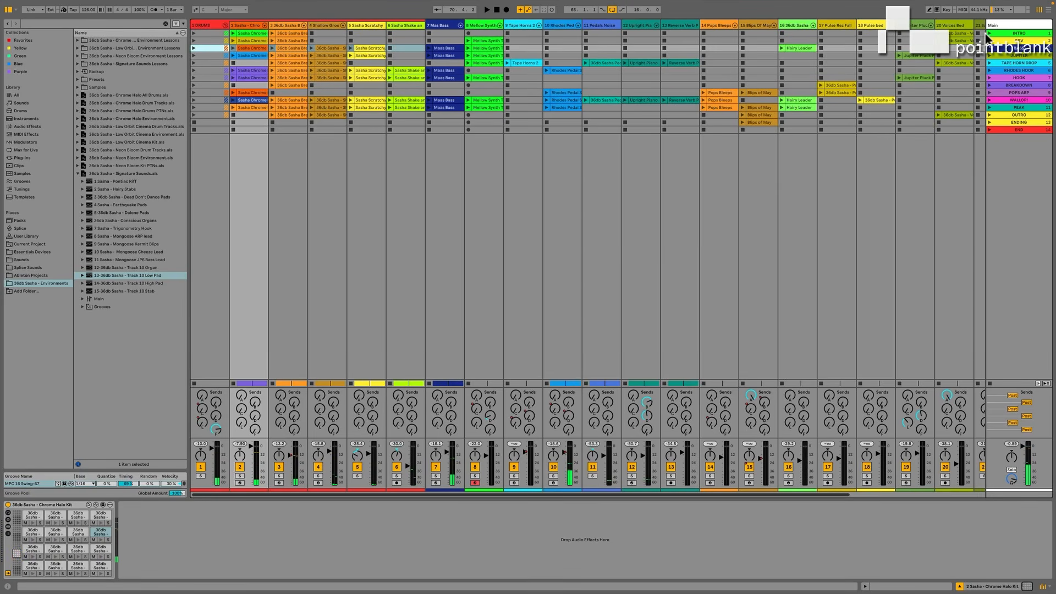
# Select the Chrome Halo Kit, Breaking Out Loop, Tape Horns 2 and Rhodes Pedal Sound tracks one by one to audition their instruments.
pyautogui.click(248, 26)
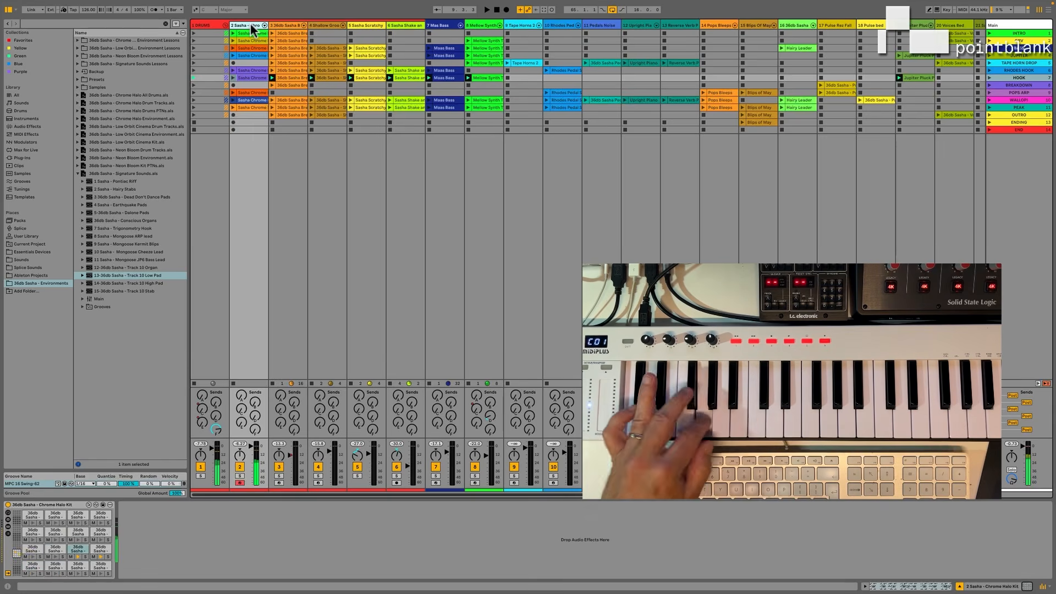
pyautogui.click(287, 25)
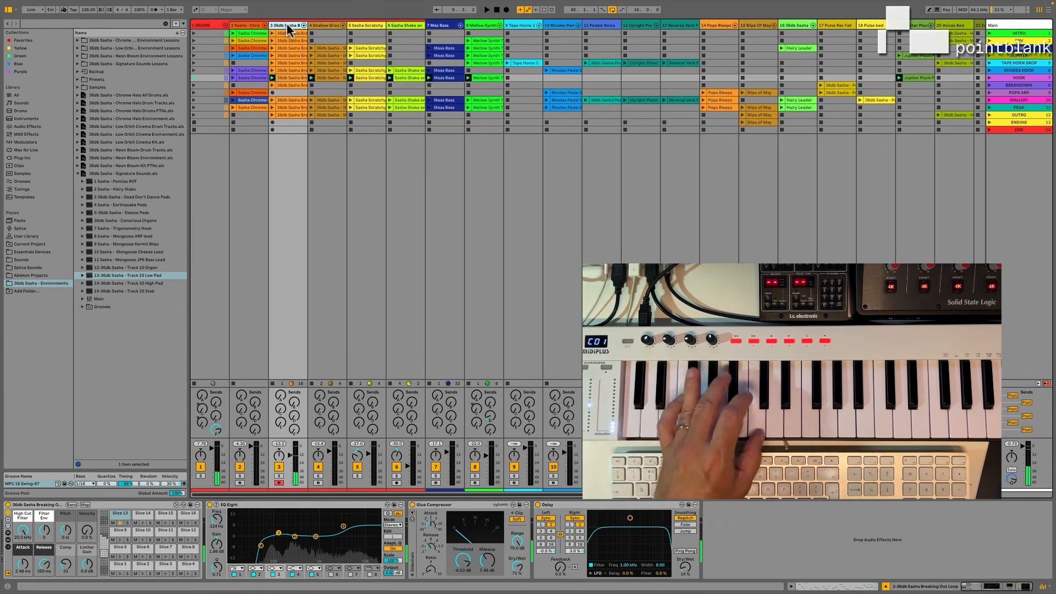
pyautogui.click(523, 21)
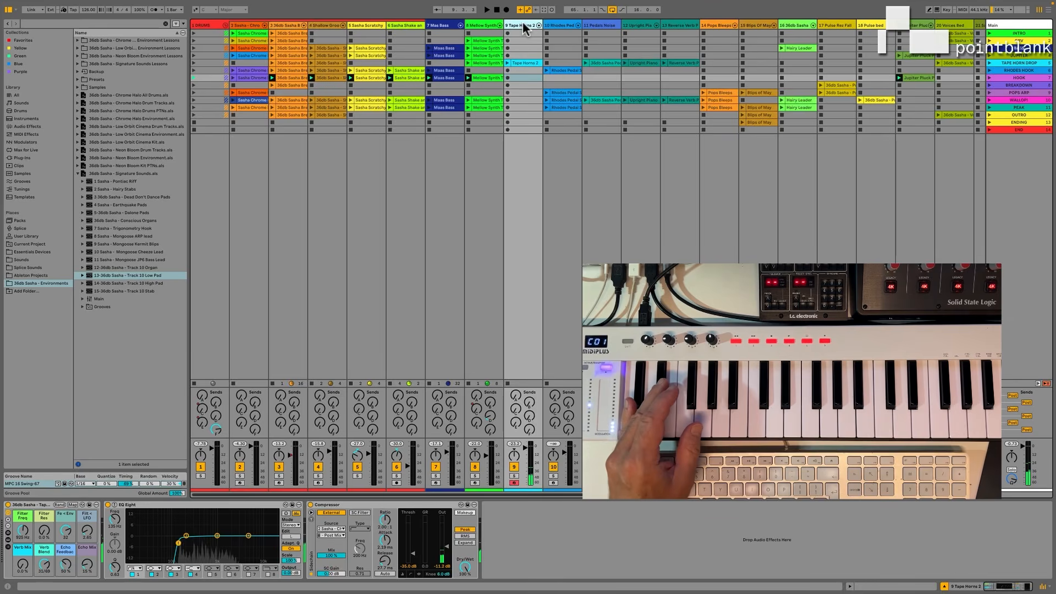
pyautogui.click(566, 25)
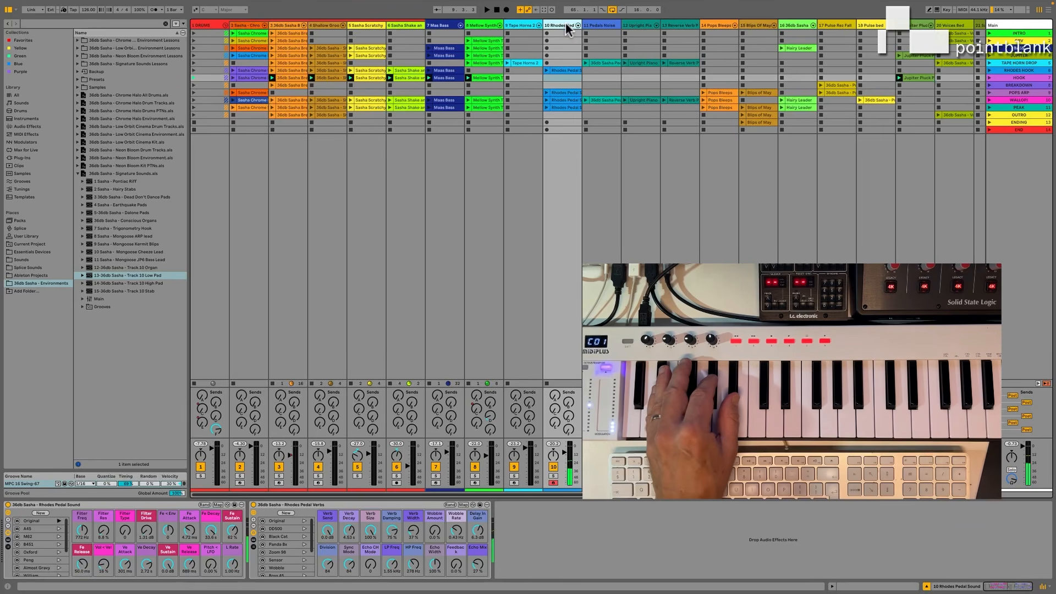
# Launch the INTRO scene and deactivate its Chrome Halo Kit clip.
pyautogui.click(988, 32)
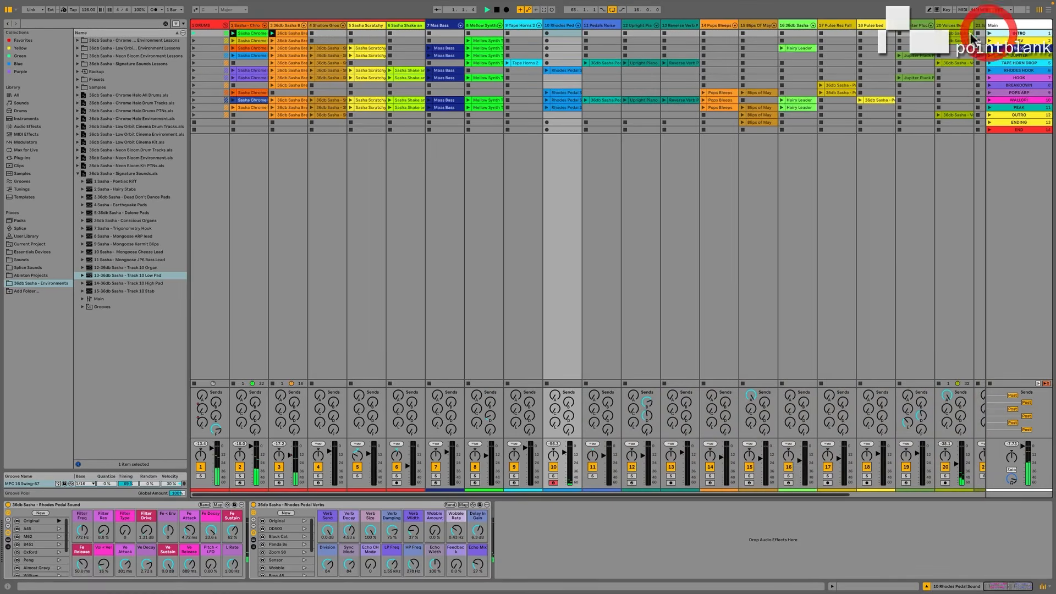
pyautogui.click(247, 34)
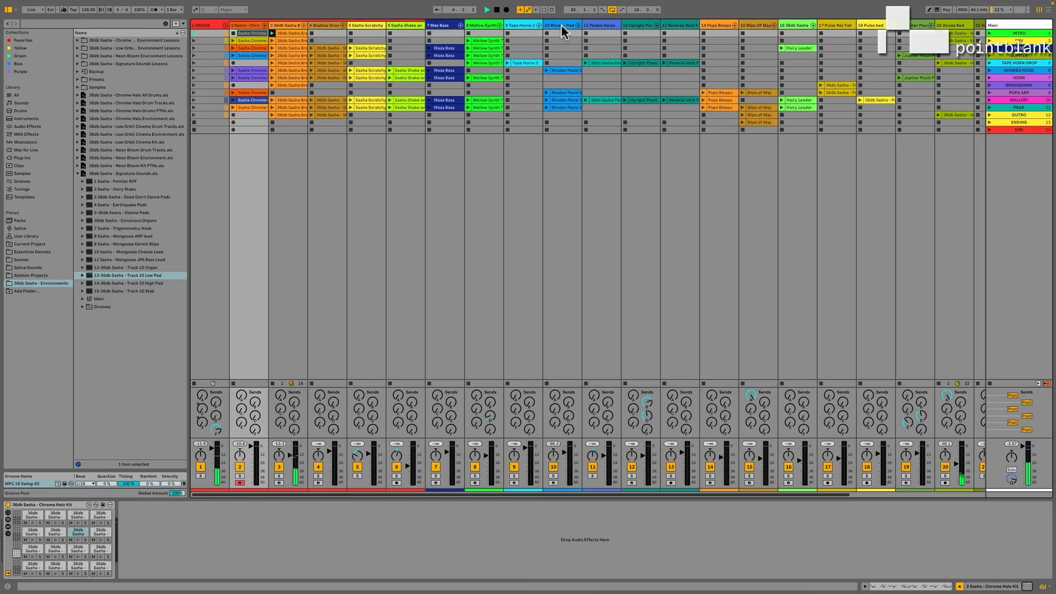
# Launch the third-scene Maas Bass clip, the WALLOP Chrome Halo Kit clip and the PEAK Blips Of May clip, and stop the Voices Bed track.
pyautogui.click(429, 48)
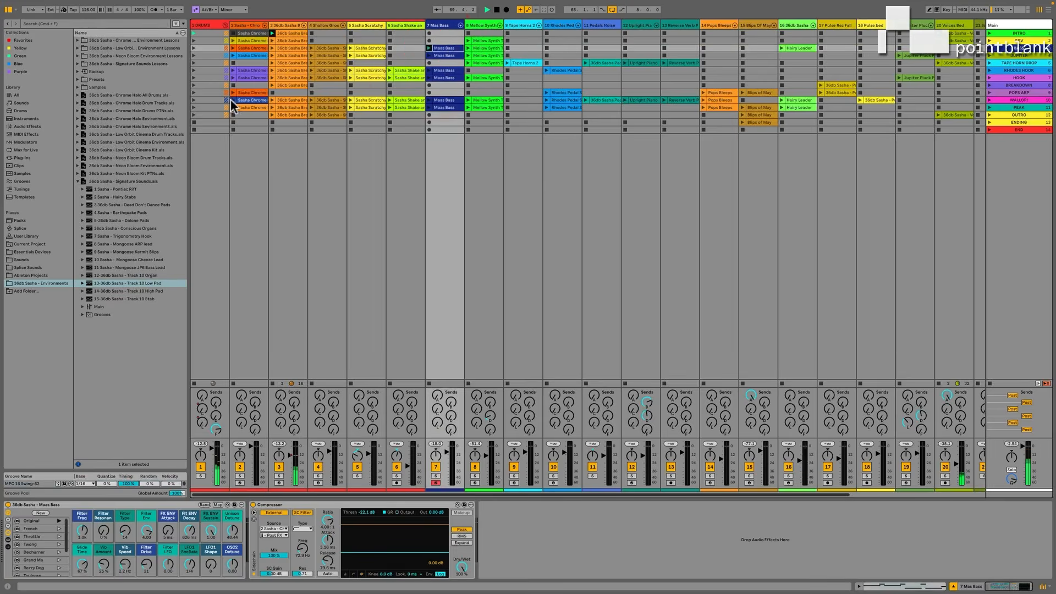
pyautogui.click(233, 99)
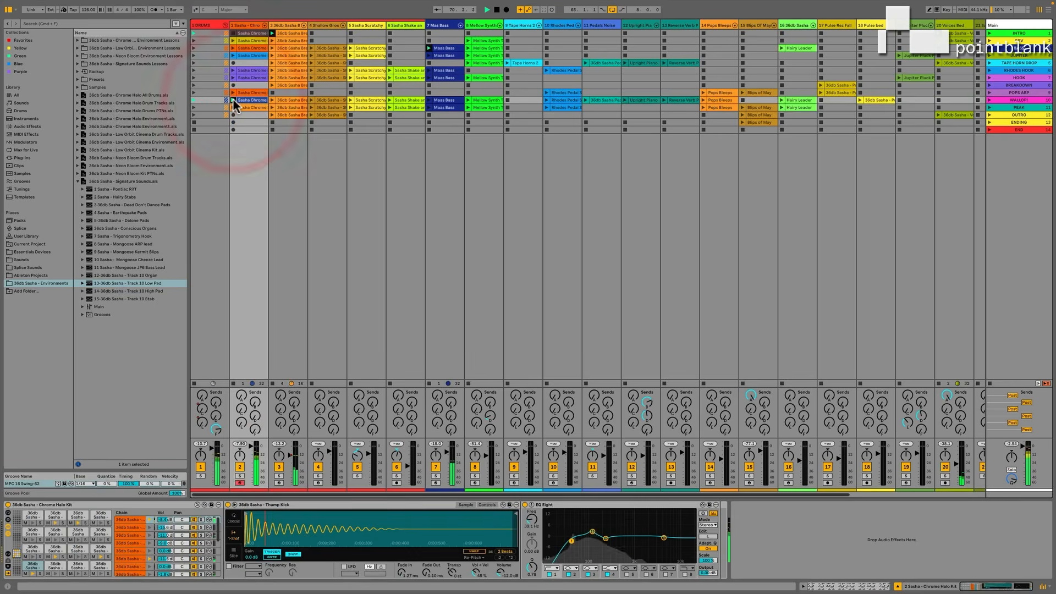
pyautogui.click(937, 69)
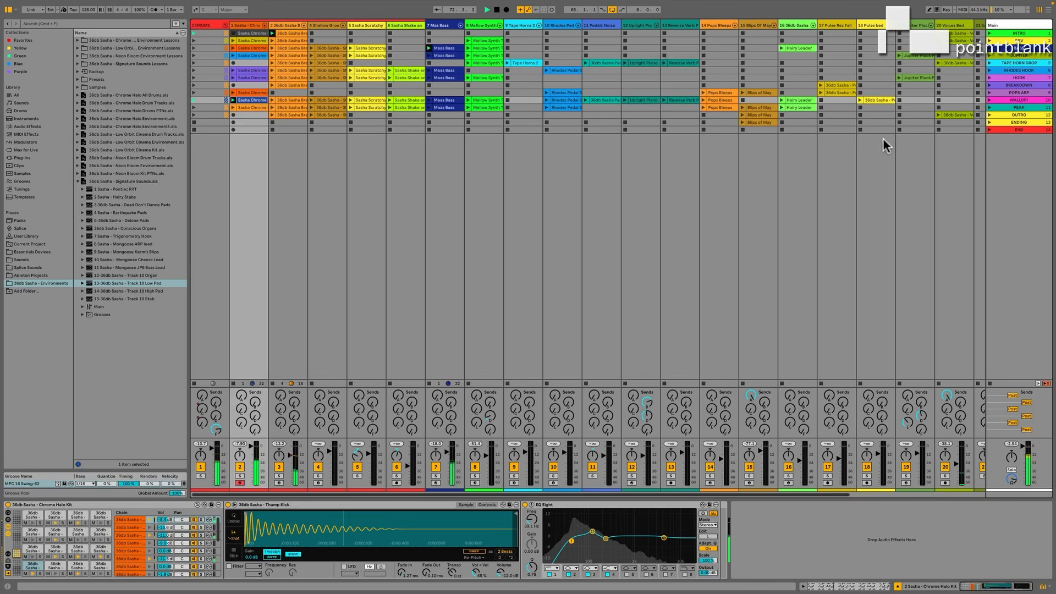
pyautogui.click(744, 108)
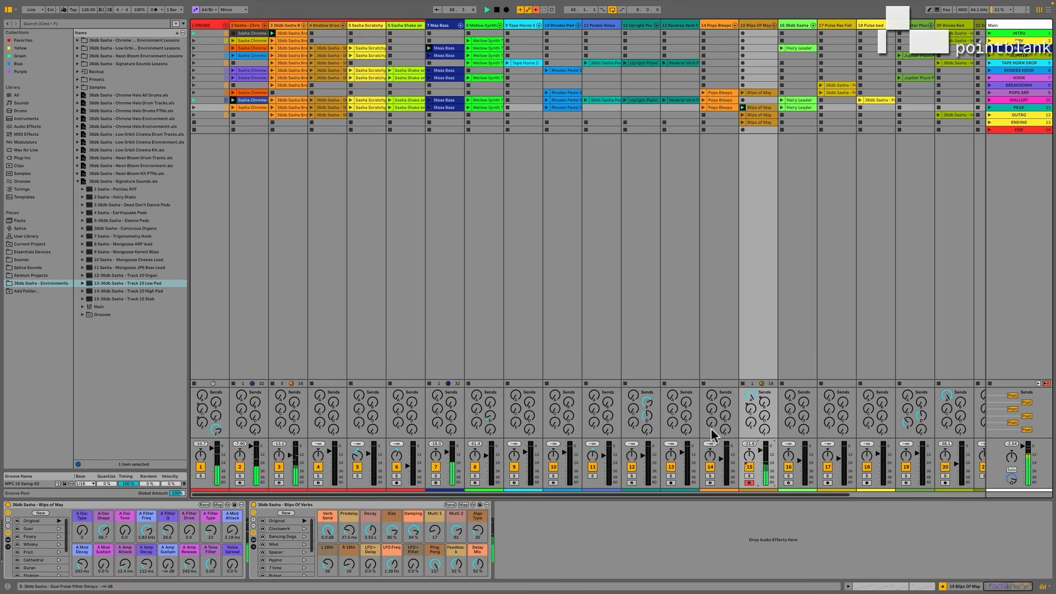
# Show the Blips of May rack's devices, try its Cathedral variation with A Osc Type at 89 and its Duran variation, and restore Original.
pyautogui.click(59, 560)
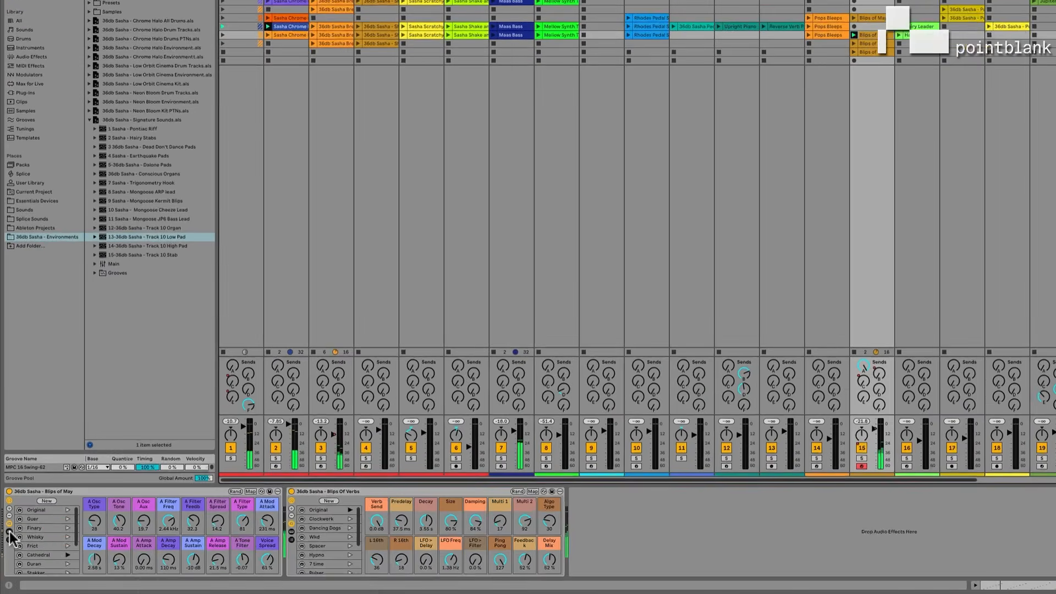
pyautogui.click(9, 538)
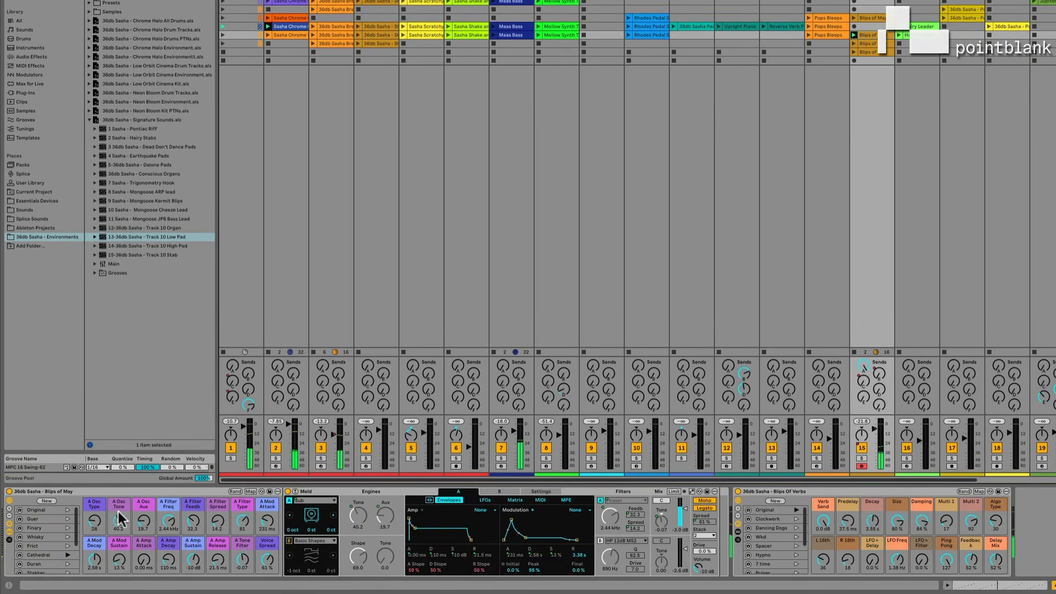
pyautogui.moveTo(95, 525); pyautogui.dragTo(96, 515)
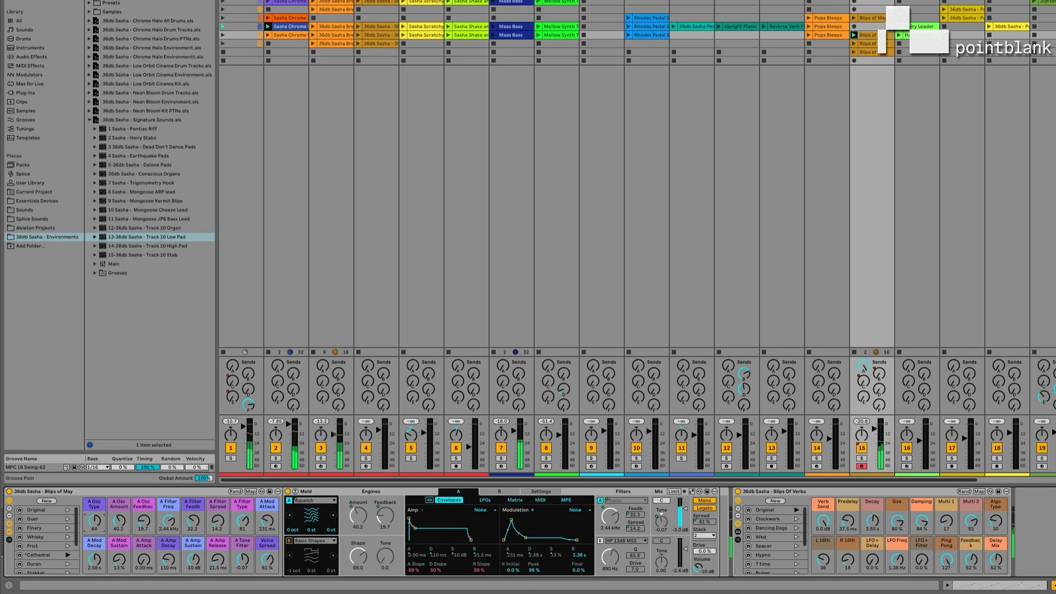
pyautogui.click(68, 564)
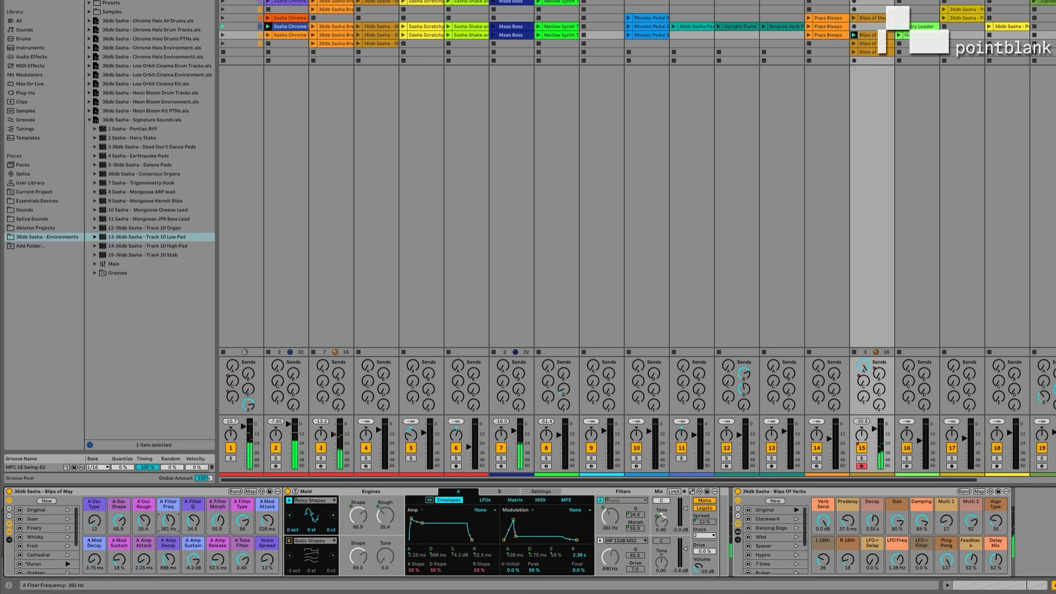
pyautogui.click(68, 510)
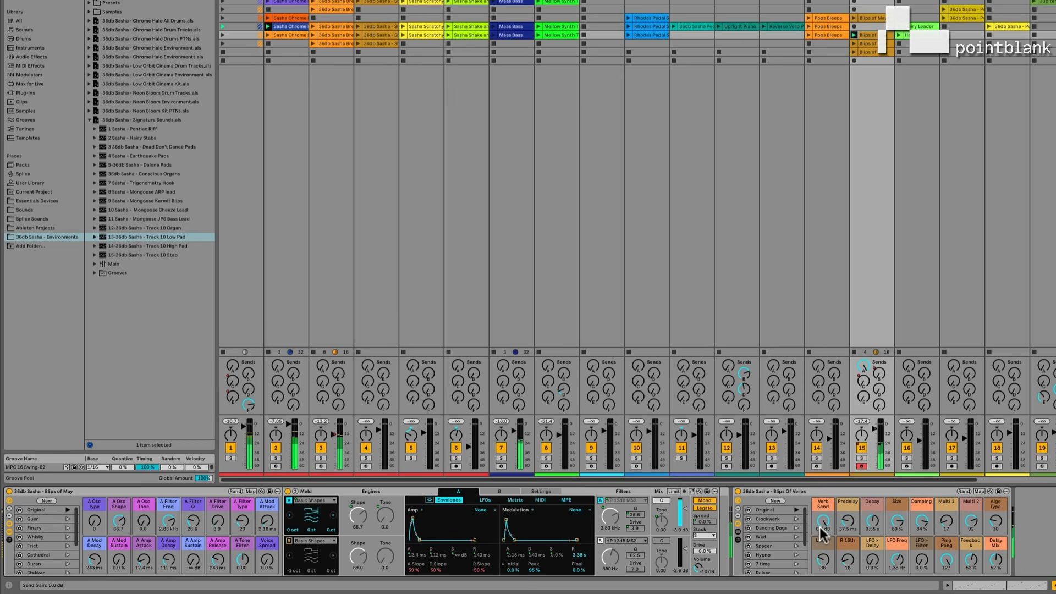
# Try the Hypno and 7 time variations on the Blips Of Verbs rack, and restore the Original variation.
pyautogui.click(797, 554)
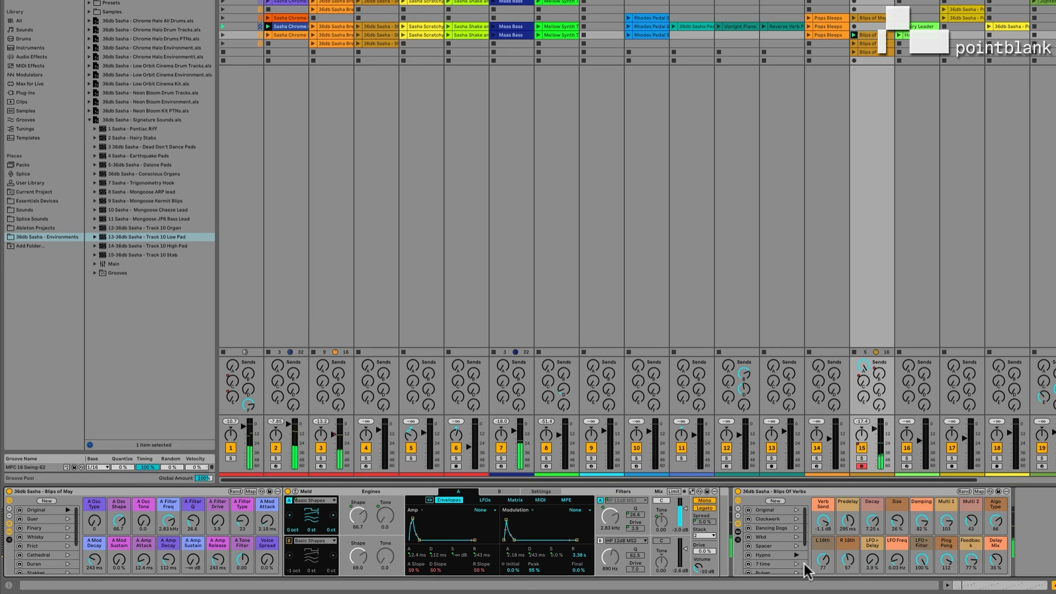
pyautogui.click(796, 563)
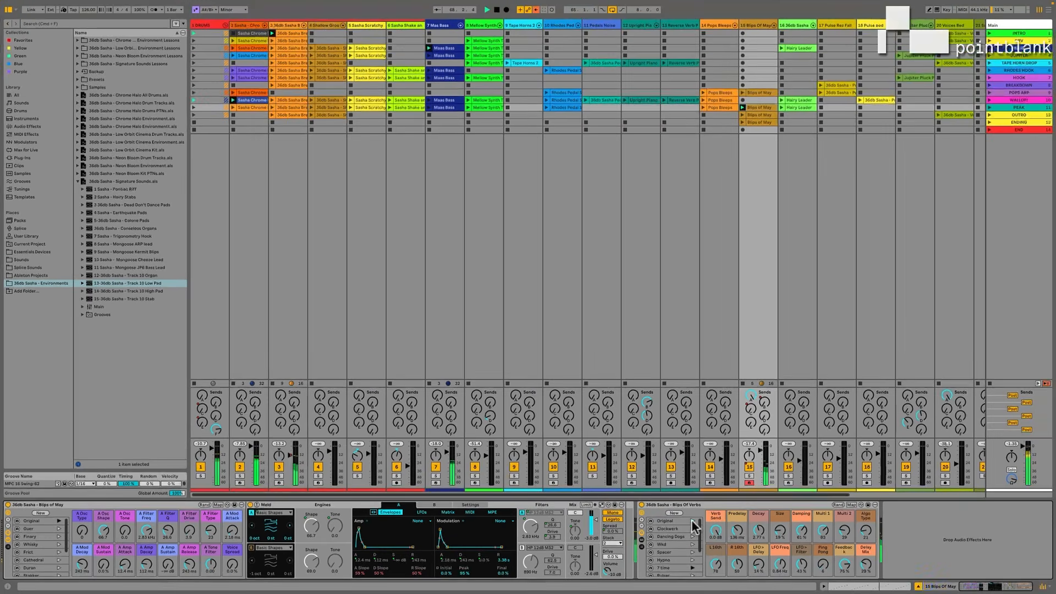
pyautogui.click(797, 509)
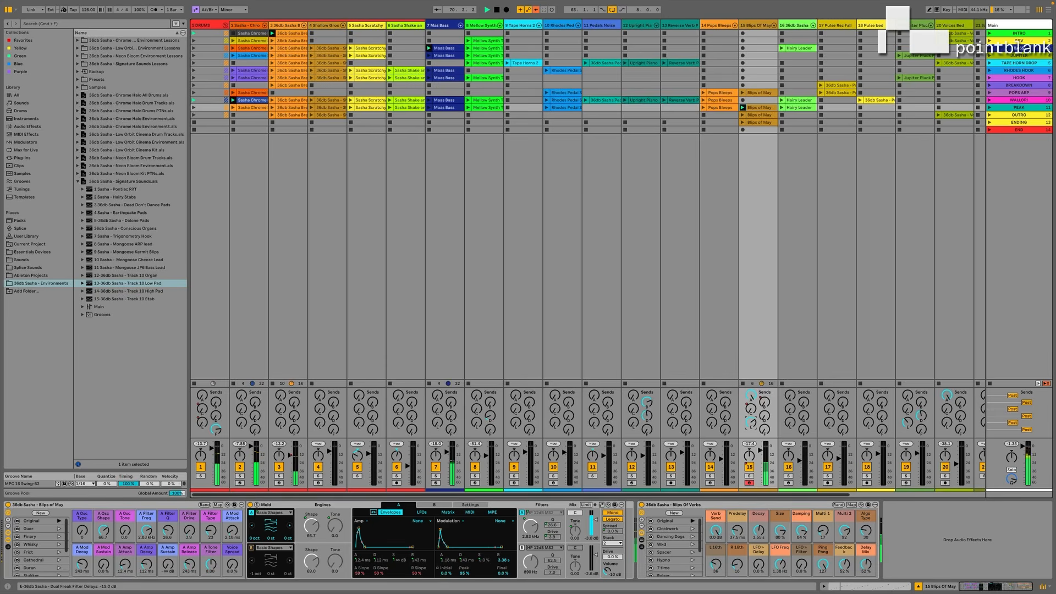
# Show the return tracks and expand the devices of the Dual Freak Filter Delays rack on return E.
pyautogui.press('super+alt+r')
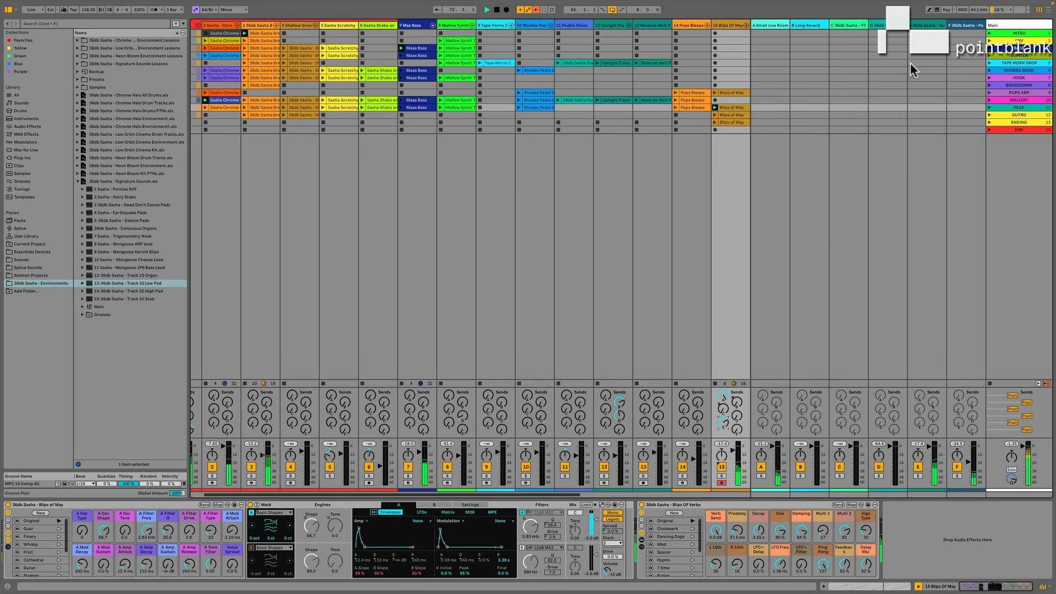
pyautogui.click(918, 26)
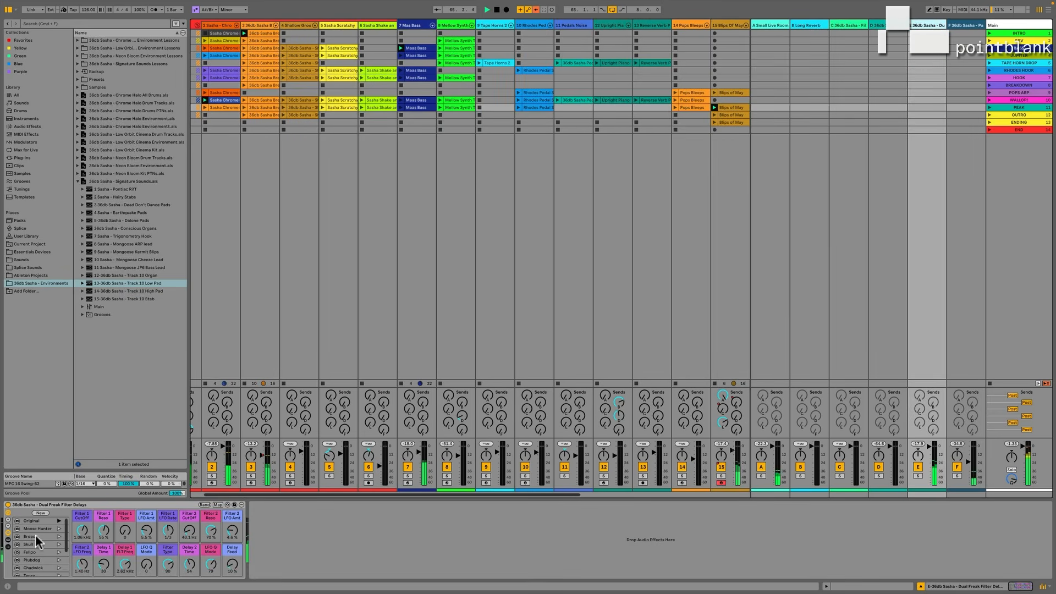
pyautogui.click(9, 541)
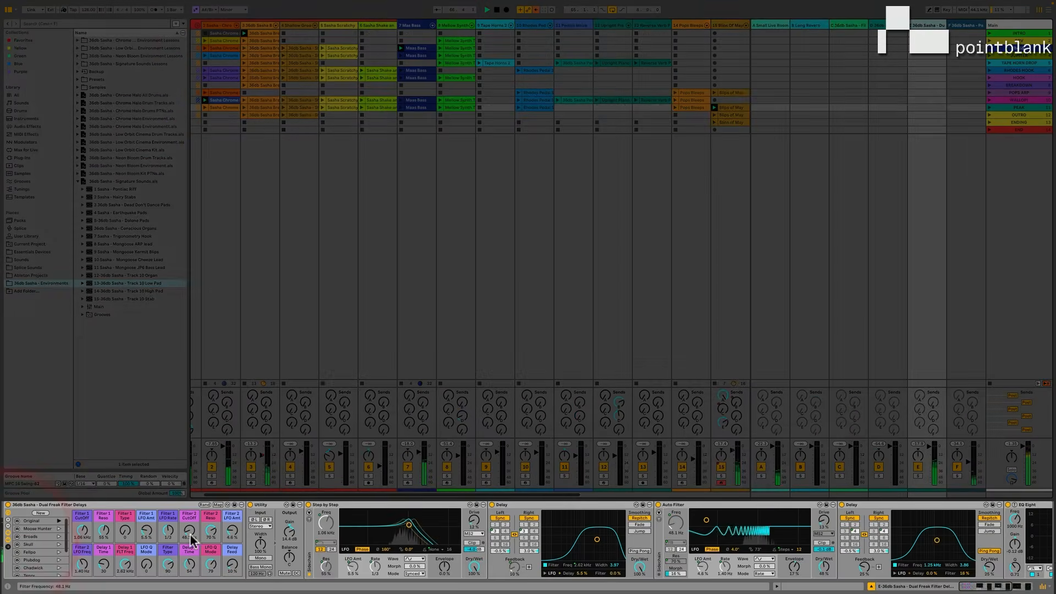
# Adjust the Filter 1 CutOff macro of the Dual Freak Filter Delays rack after examining its filter and delay chain.
pyautogui.hscroll(8, 345, 530)
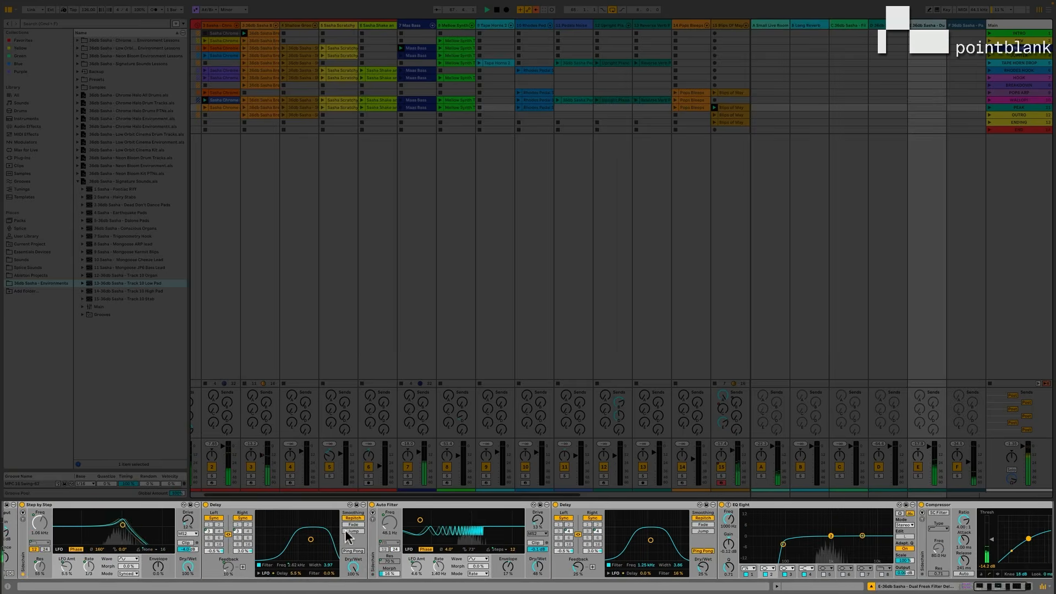
pyautogui.hscroll(-8, 345, 536)
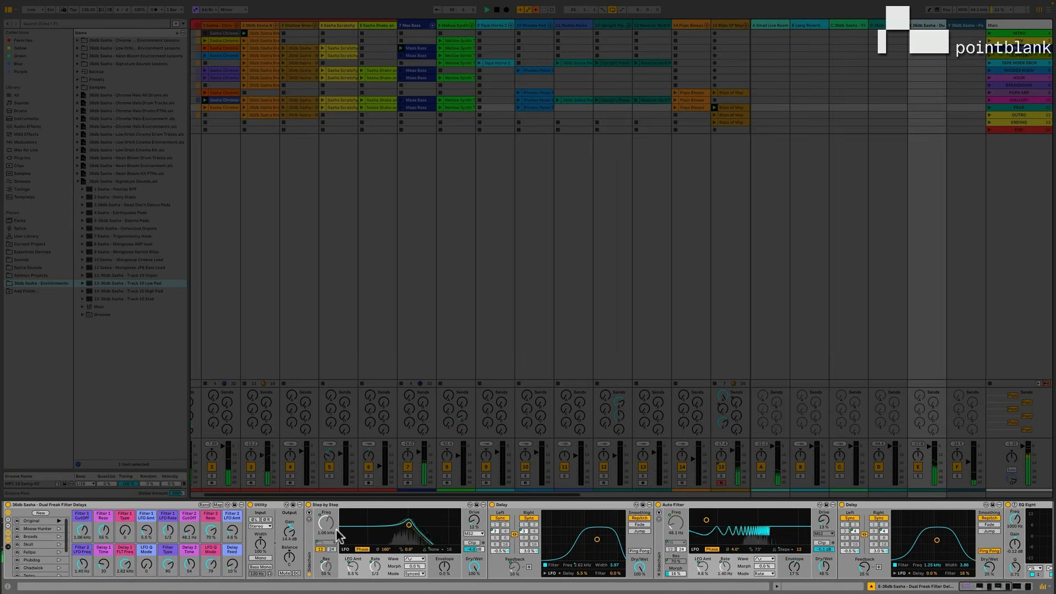
pyautogui.moveTo(78, 529)
pyautogui.mouseDown()
pyautogui.moveTo(78, 566)
pyautogui.moveTo(78, 478)
pyautogui.moveTo(78, 550)
pyautogui.moveTo(83, 530)
pyautogui.mouseUp()
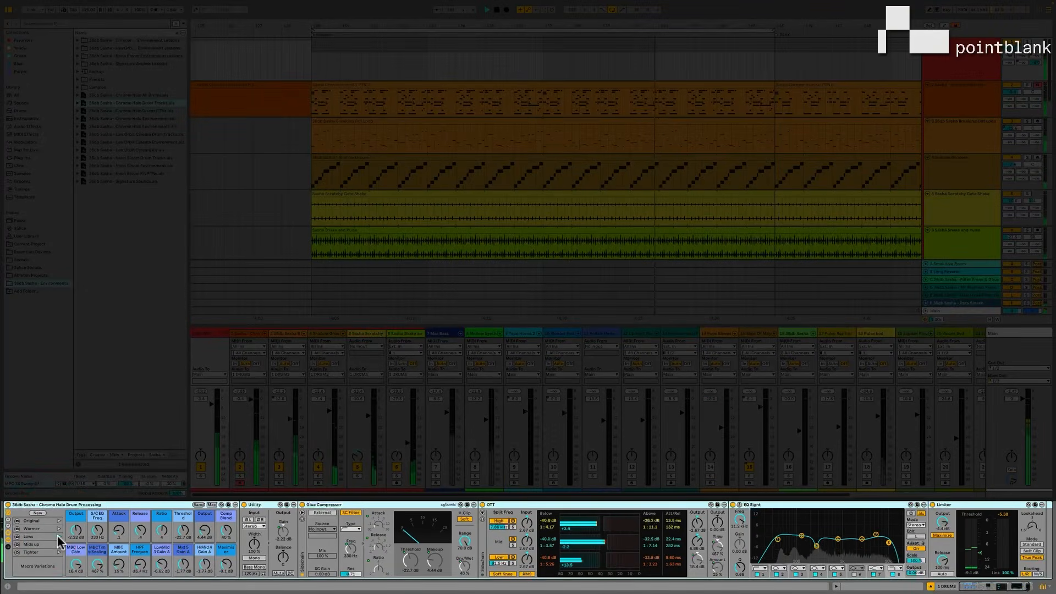
# Recall the Lows and Mids up variations on the Chrome Halo Drum Processing rack, and compare the drums with OTT bypassed and re-enabled.
pyautogui.click(47, 537)
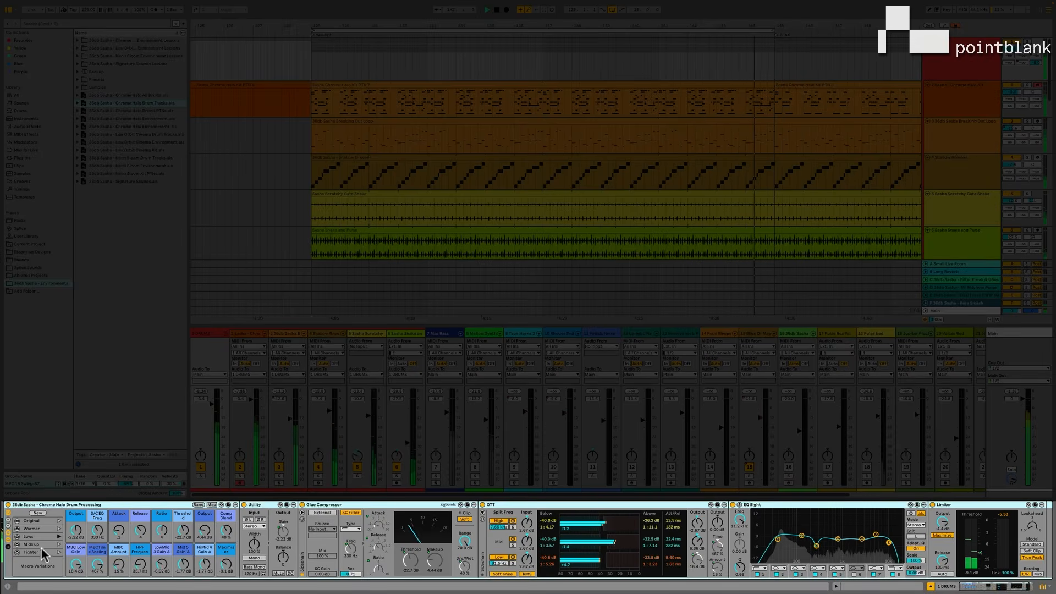
pyautogui.click(59, 544)
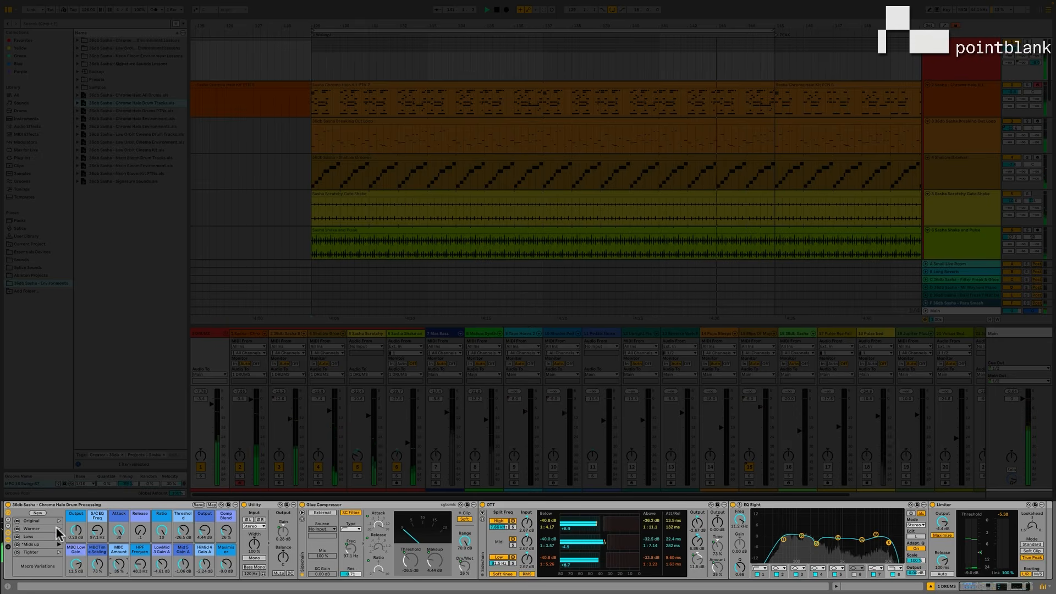
pyautogui.click(482, 504)
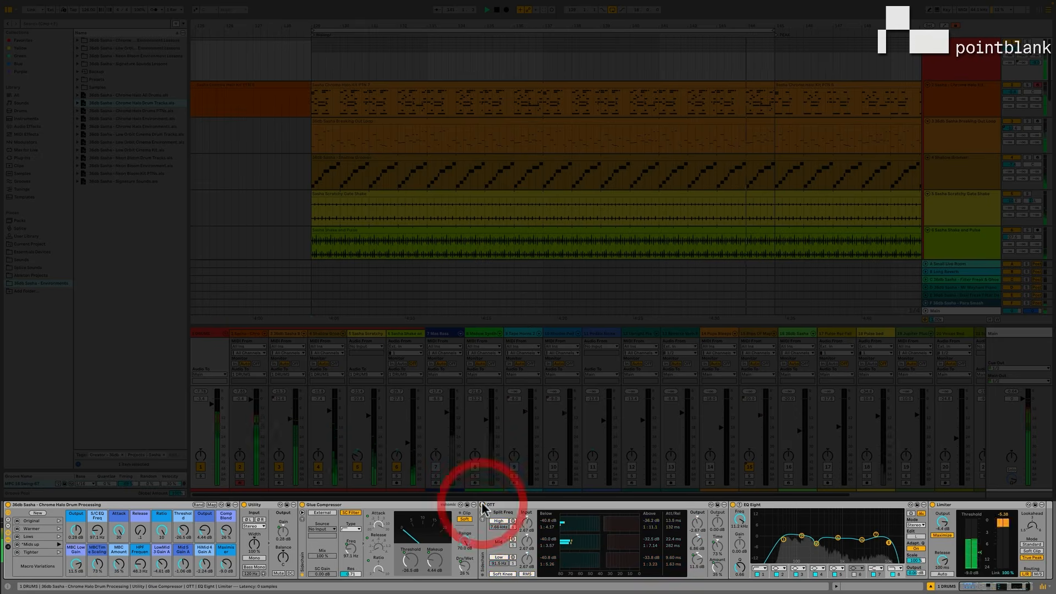
pyautogui.click(483, 504)
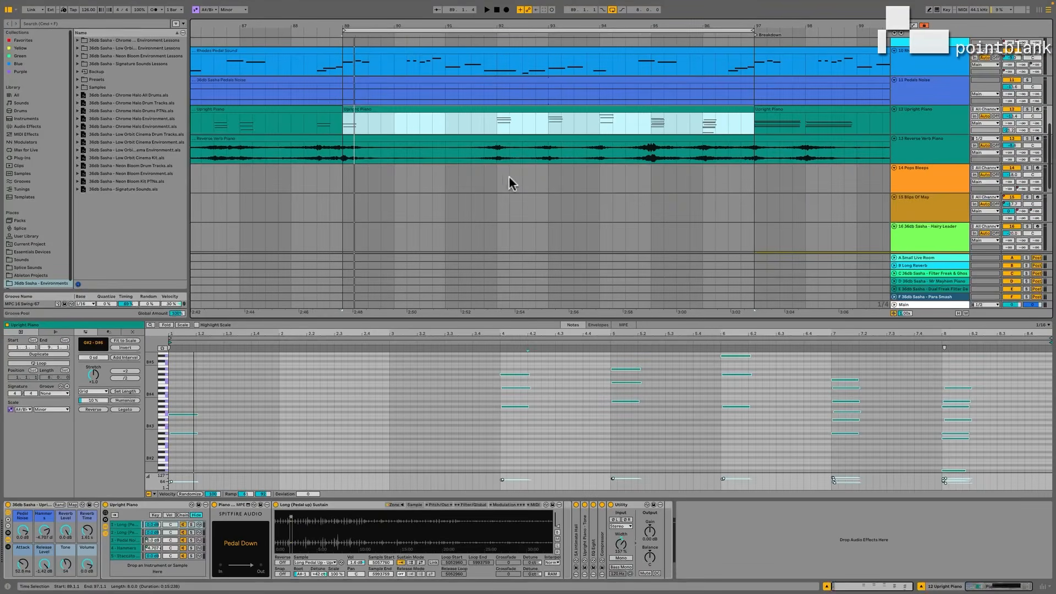
# Audition the looped section, solo the Upright Piano and Reverse Verb Piano tracks, and play them together from bar 91.
pyautogui.press('space')
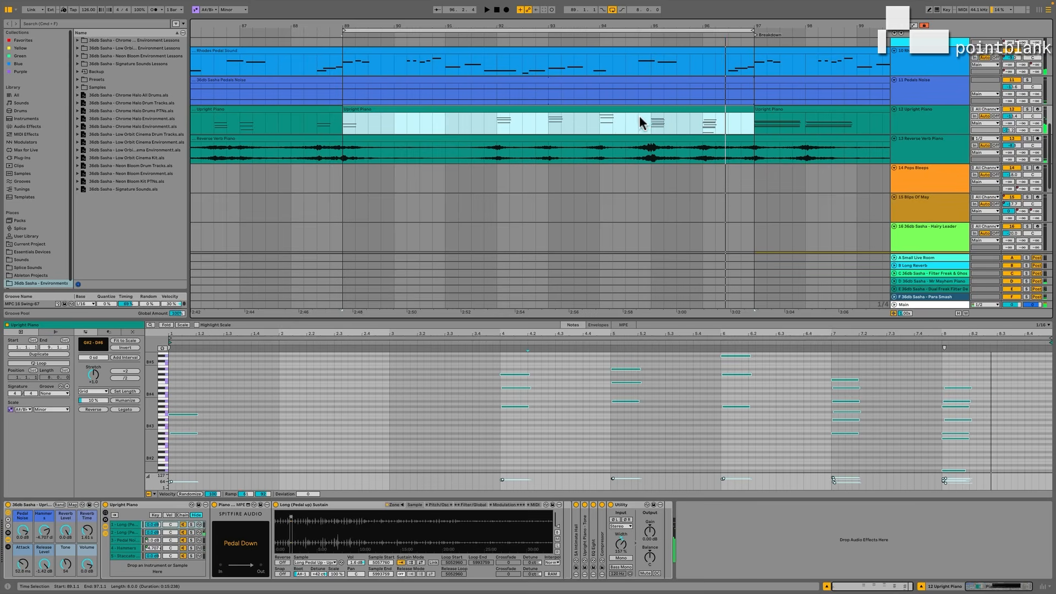
pyautogui.keyDown('super'); pyautogui.click(1026, 109); pyautogui.keyUp('super')
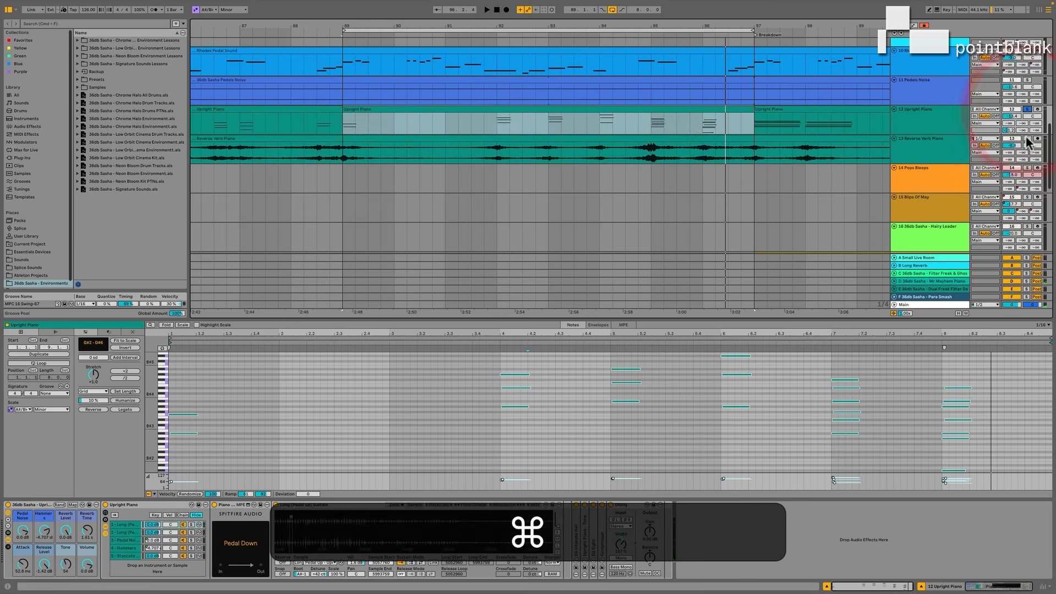
pyautogui.keyDown('super'); pyautogui.click(1026, 138); pyautogui.keyUp('super')
pyautogui.click(444, 128)
pyautogui.press('space')
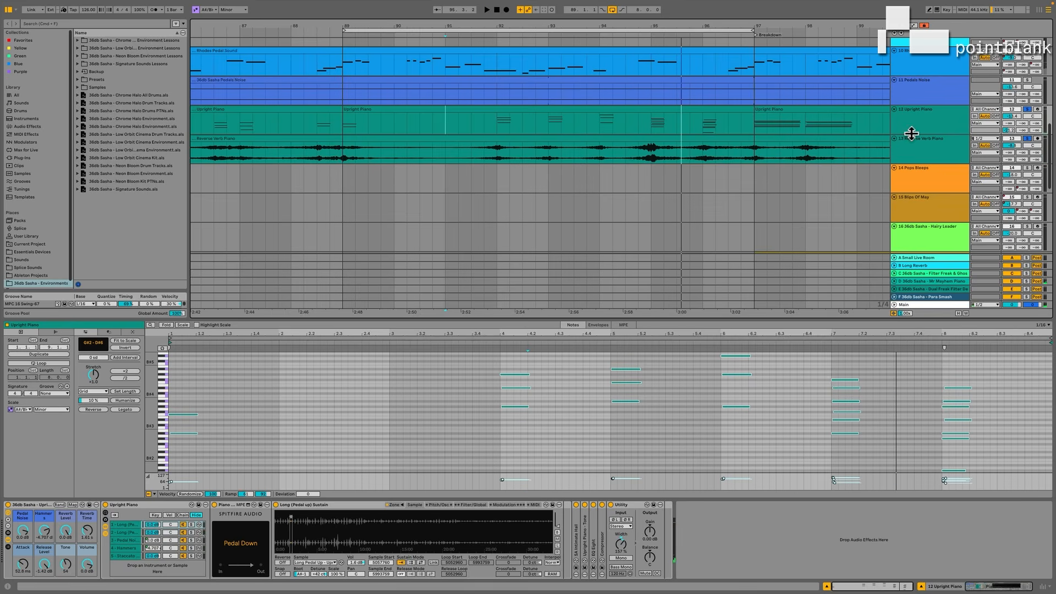
# Reverse the notes of the looped Upright Piano MIDI clip and bounce the clip to a new audio track.
pyautogui.click(707, 109)
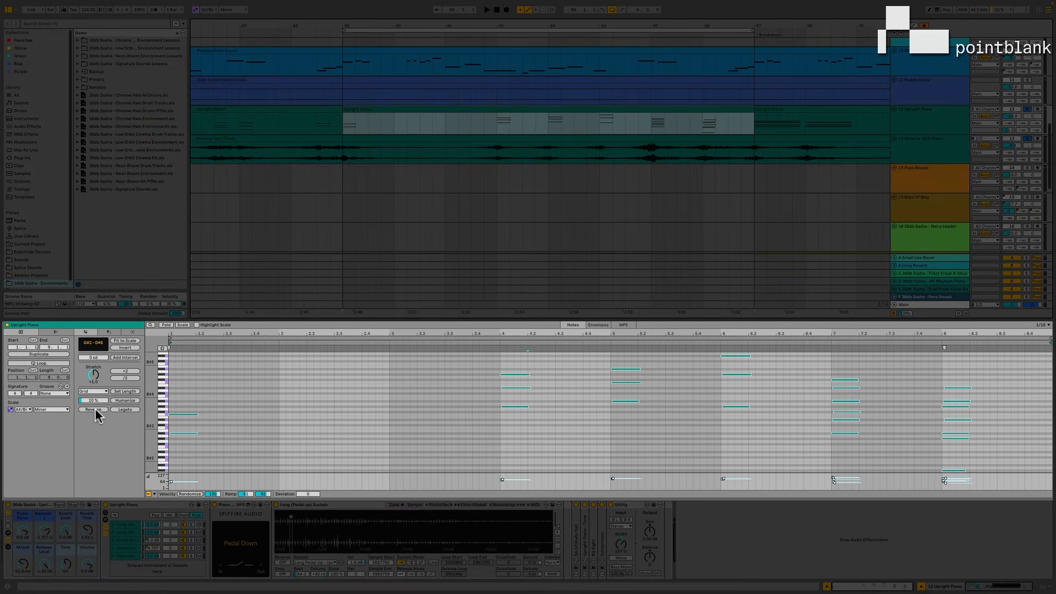
pyautogui.click(95, 409)
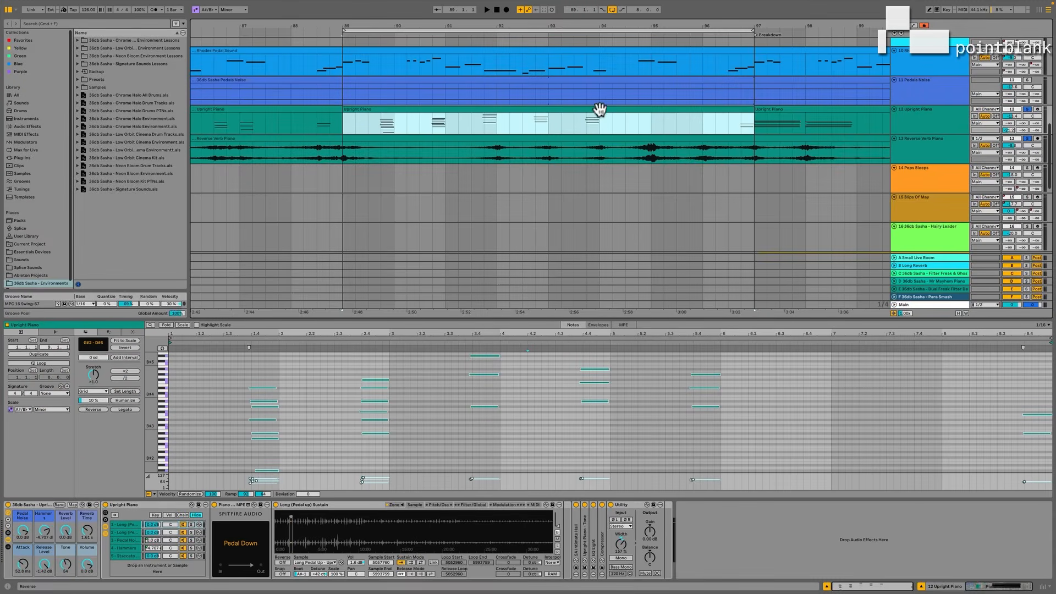
pyautogui.rightClick(600, 109)
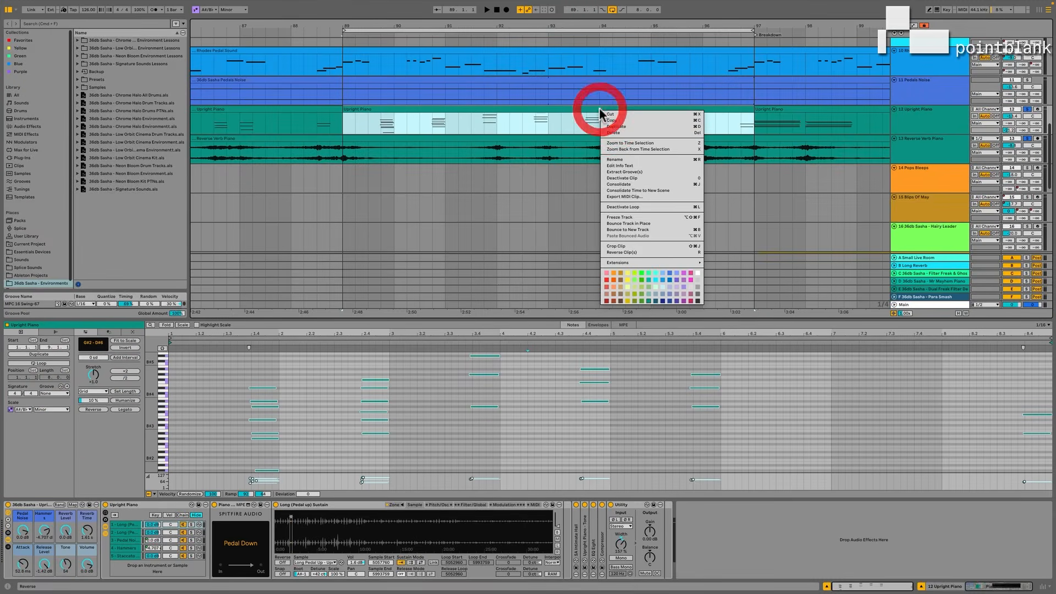
pyautogui.click(632, 224)
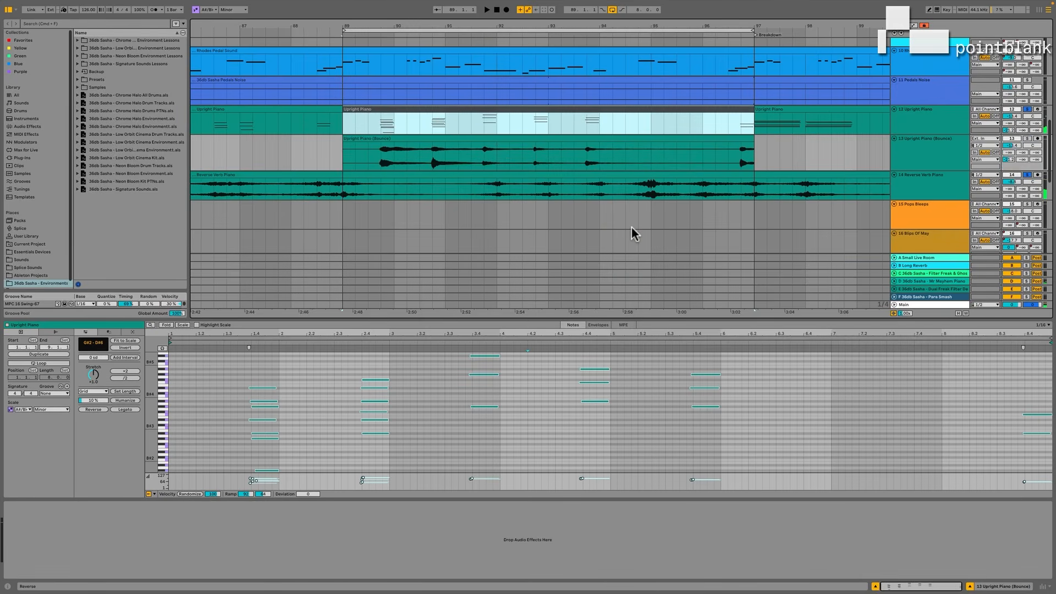
# Reverse the bounced Upright Piano audio clip, and reverse the MIDI clip again to restore its original note order.
pyautogui.click(537, 142)
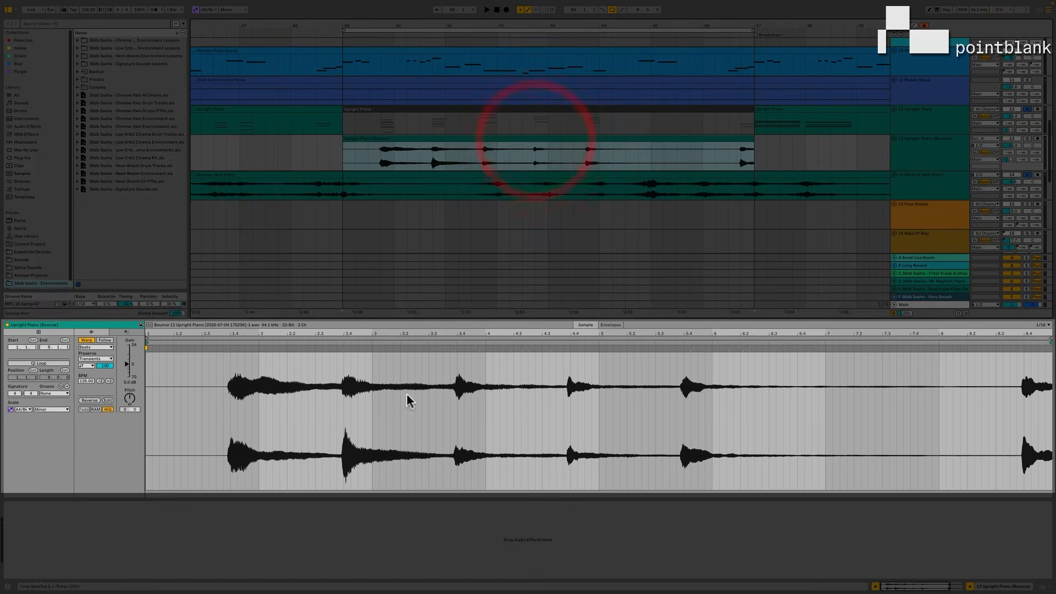
pyautogui.click(93, 401)
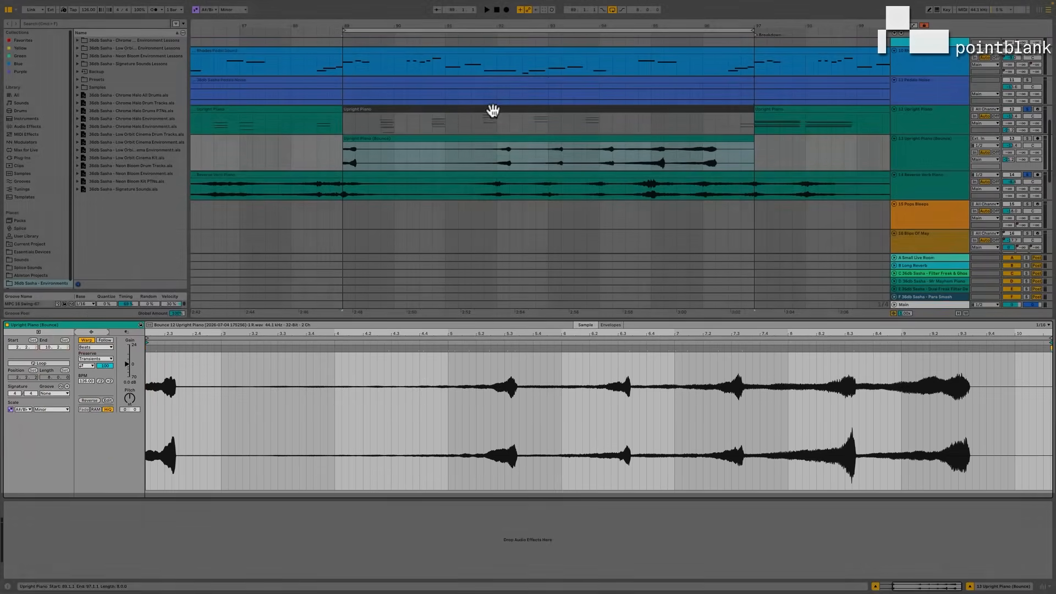
pyautogui.click(493, 111)
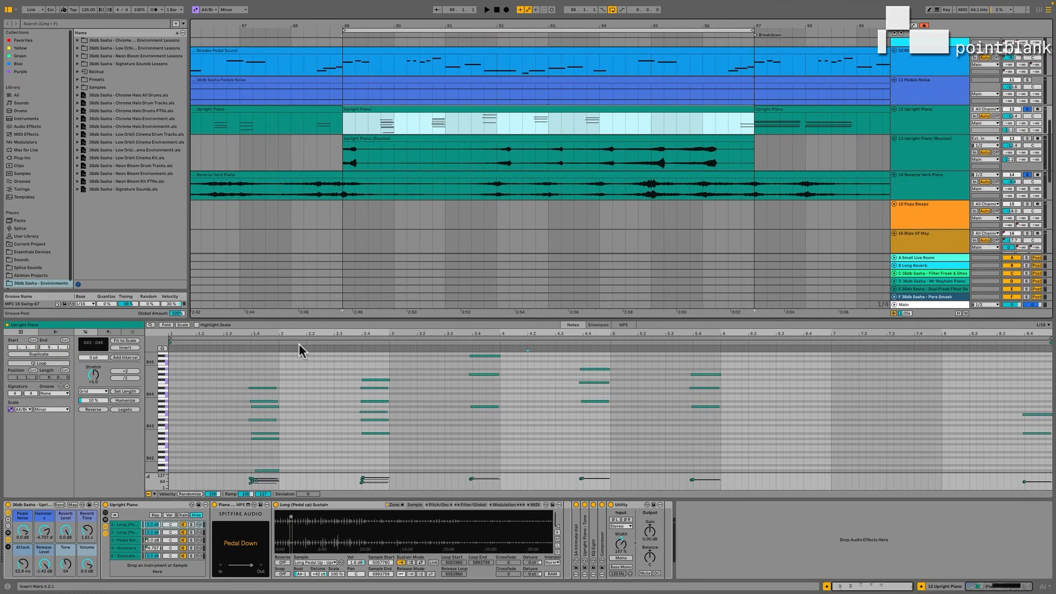
pyautogui.click(95, 409)
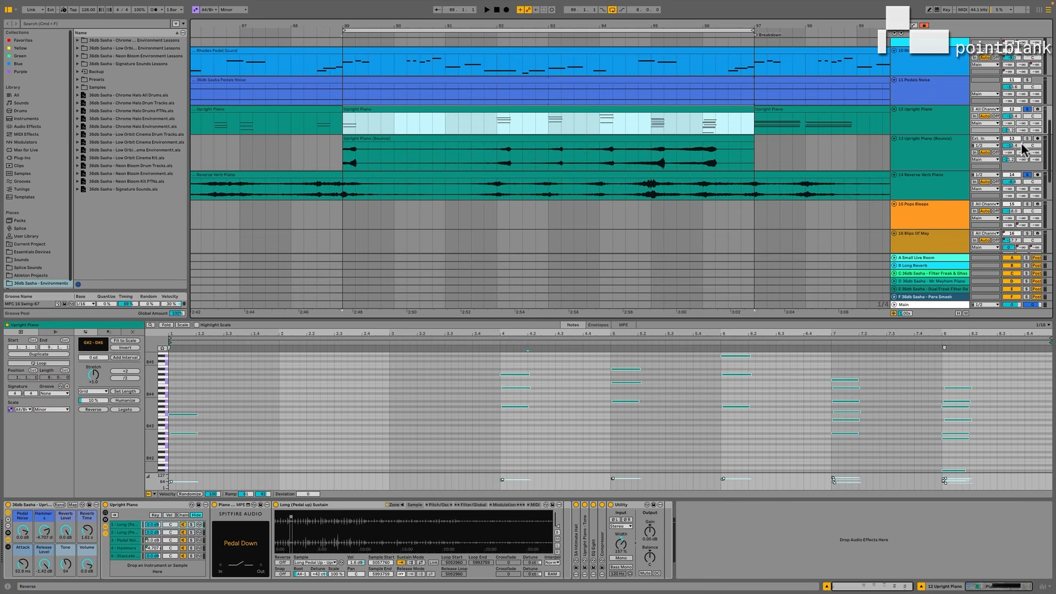
# Solo the bounced and original Upright Piano tracks, shift the bounced clip one beat earlier, and play both from bar 91.
pyautogui.click(1028, 139)
pyautogui.keyDown('super'); pyautogui.click(1027, 110); pyautogui.keyUp('super')
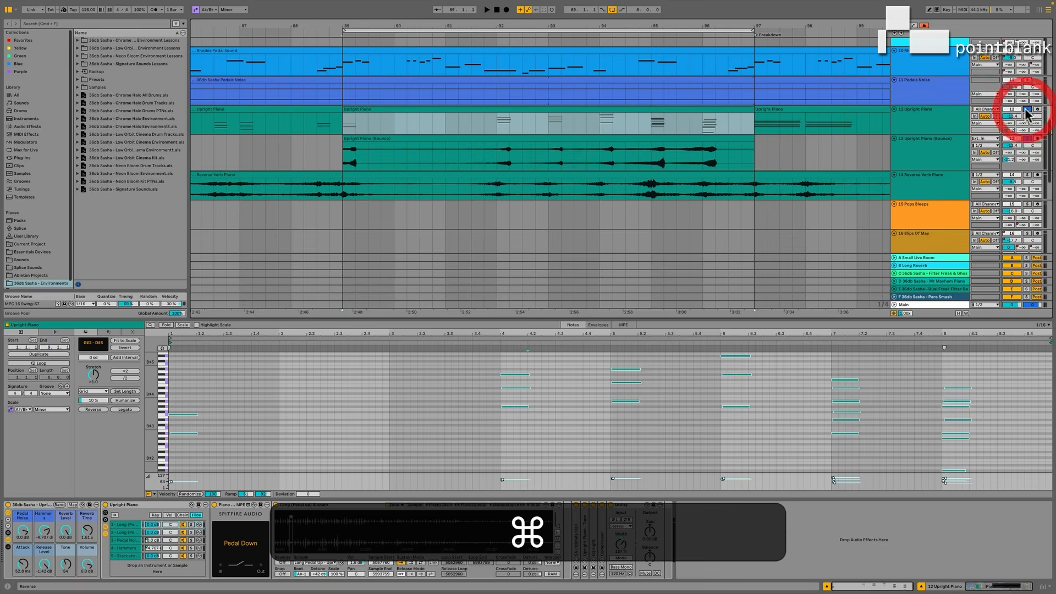
pyautogui.moveTo(646, 139)
pyautogui.mouseDown()
pyautogui.moveTo(648, 150)
pyautogui.moveTo(634, 144)
pyautogui.mouseUp()
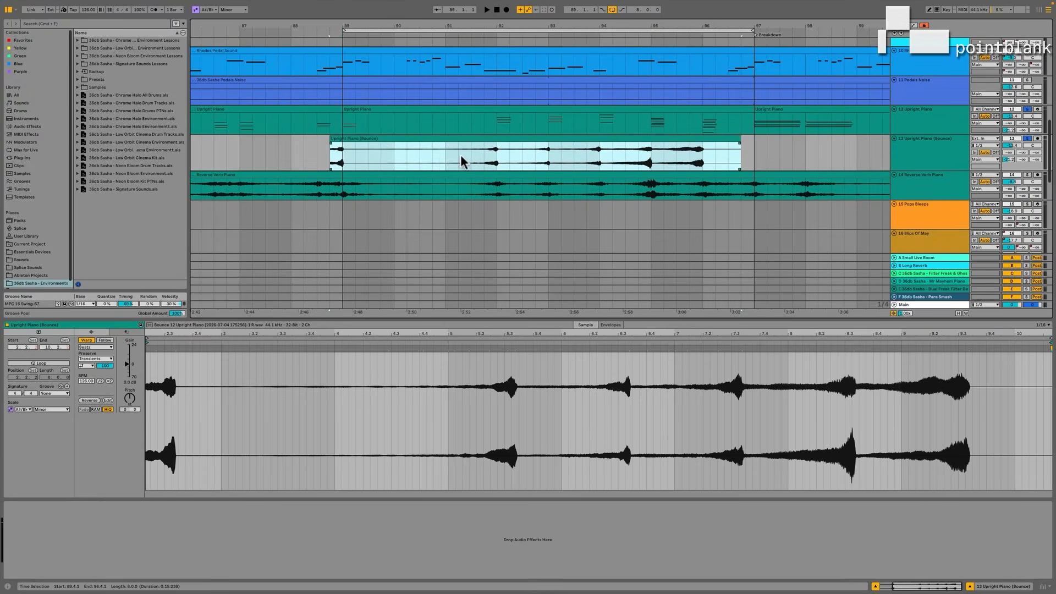
pyautogui.click(446, 157)
pyautogui.press('space')
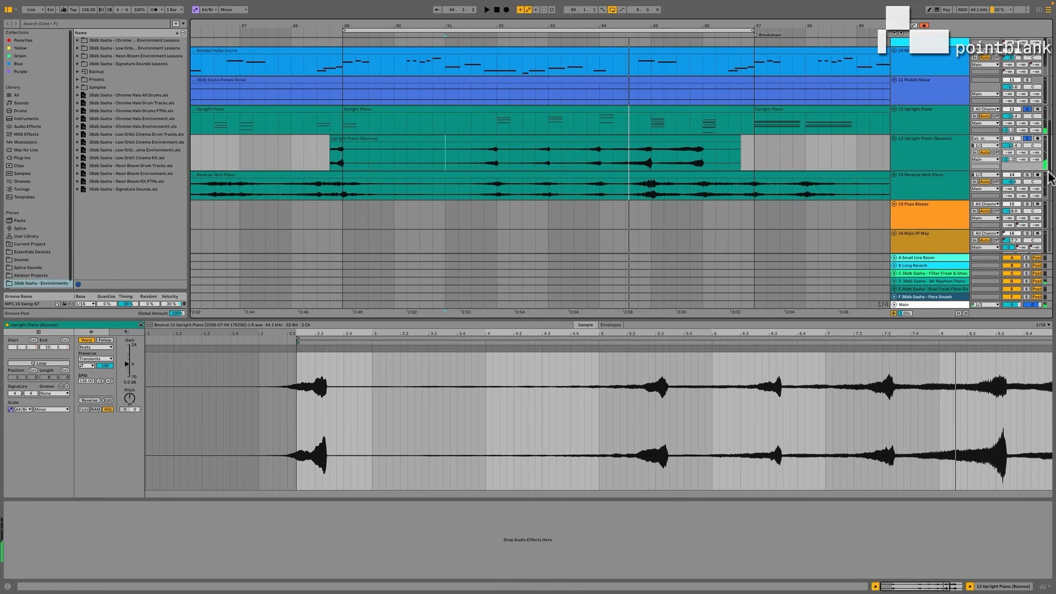
# Clear the piano solos and play the shifted reversed piano within the full mix.
pyautogui.click(1027, 139)
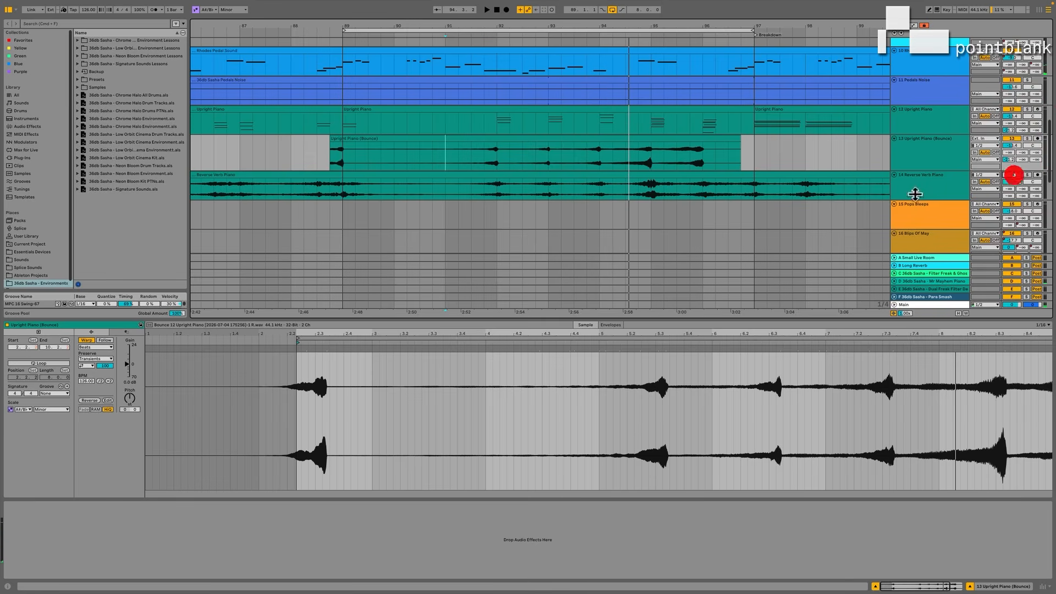
pyautogui.click(466, 153)
pyautogui.press('space')
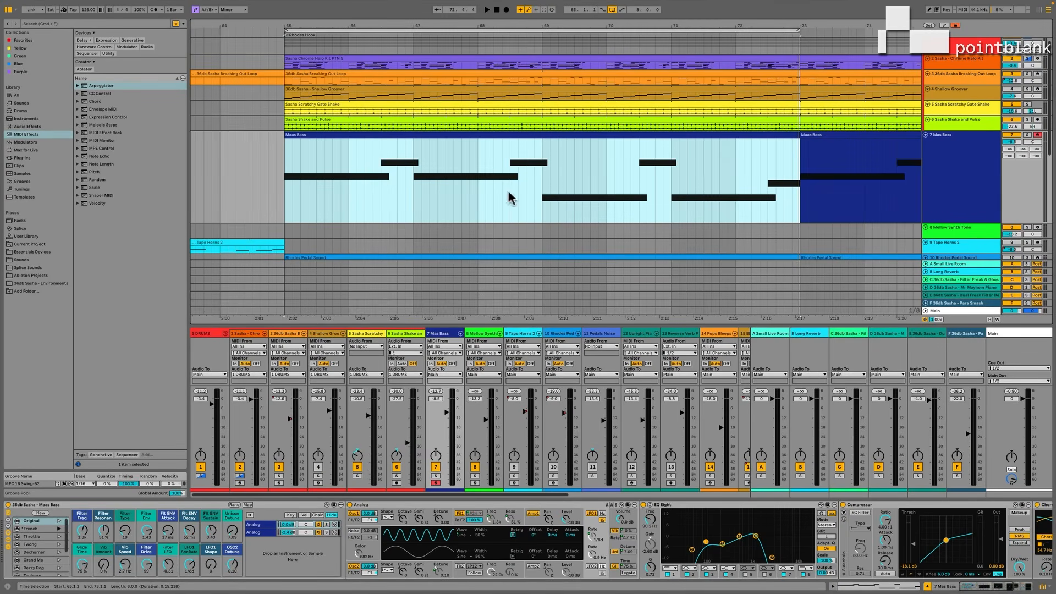
# Play the Maas Bass loop while trying the rack's Rezzy Dog and French variations and adjusting its filter macros.
pyautogui.press('space')
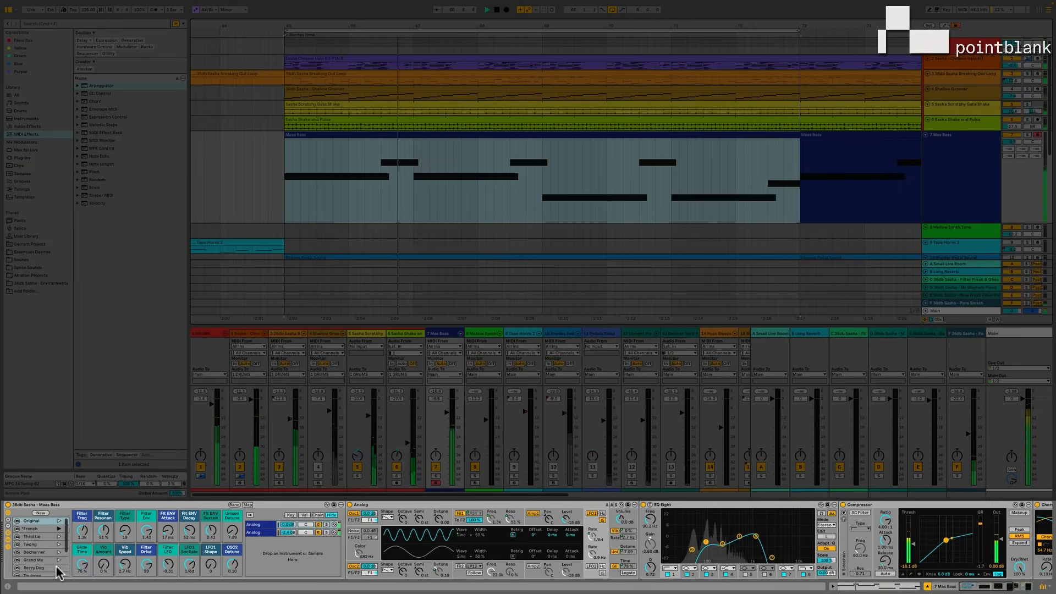
pyautogui.click(57, 568)
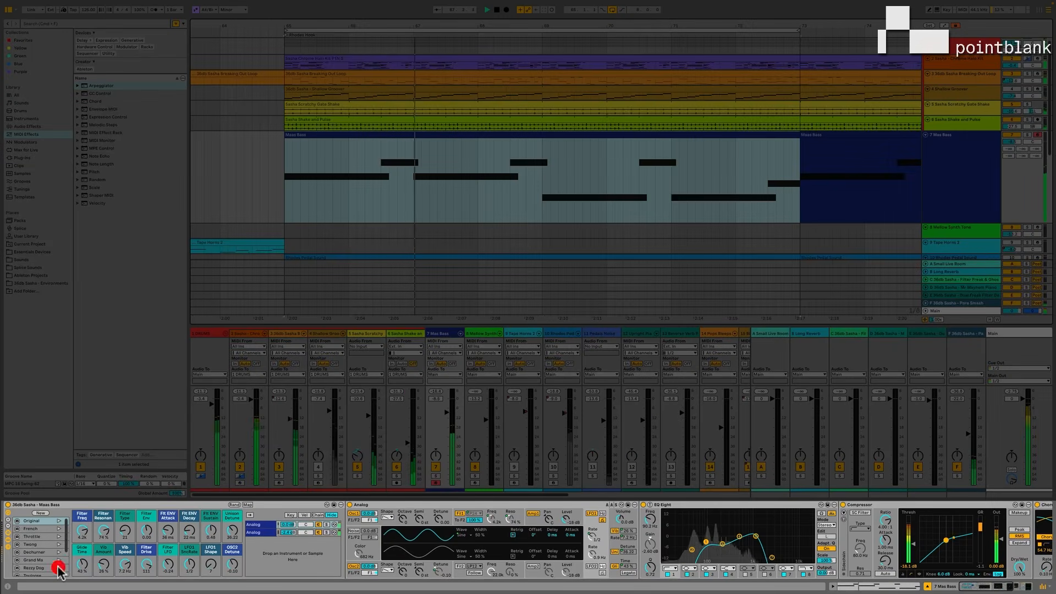
pyautogui.moveTo(98, 531); pyautogui.dragTo(98, 523)
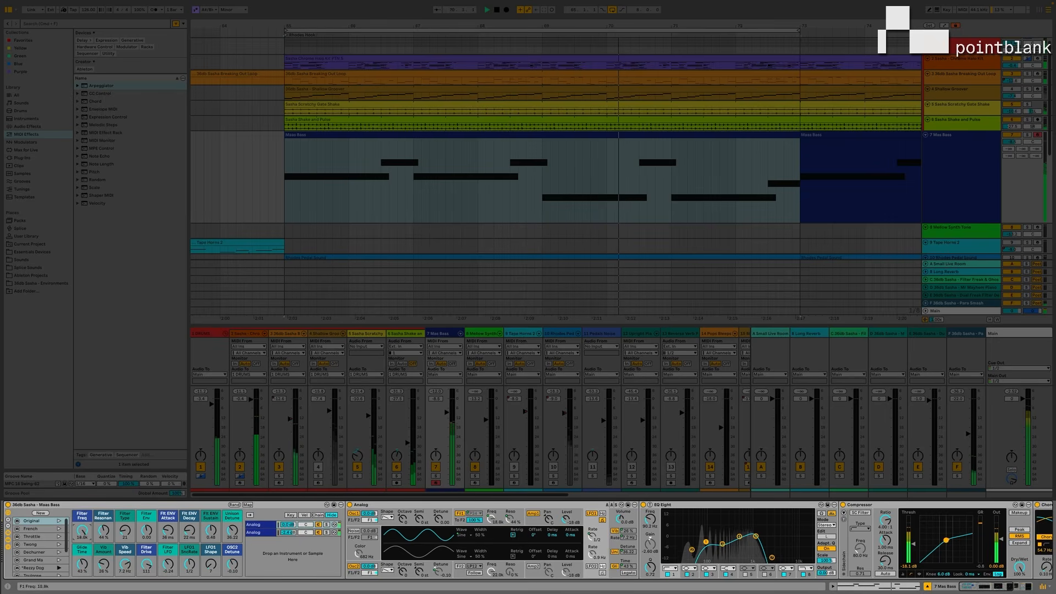
pyautogui.click(59, 529)
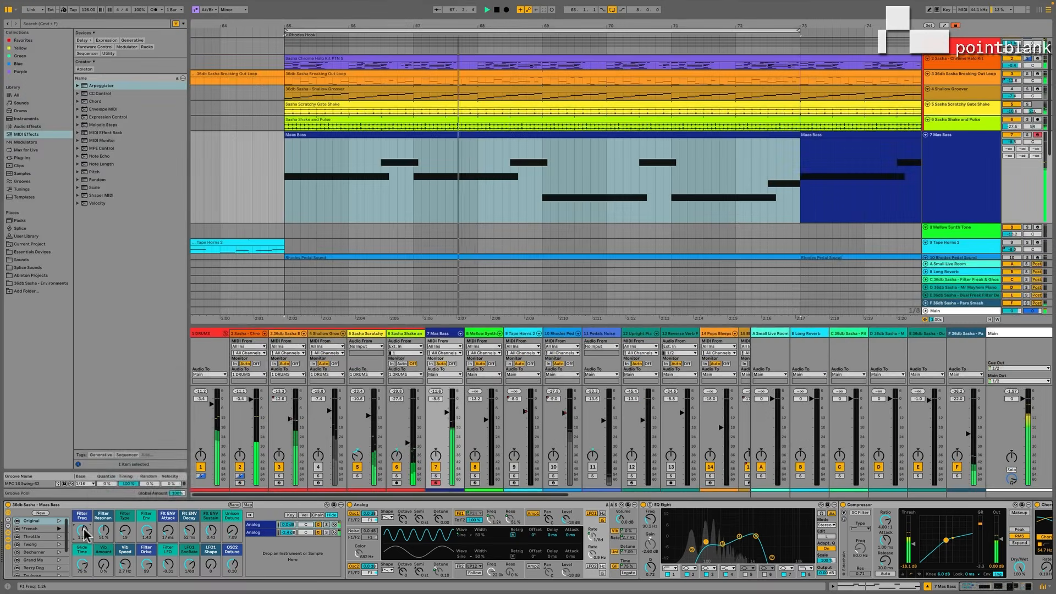
# Map the Filter Freq macro of the Maas Bass rack to the hardware knob on MIDI CC 7.
pyautogui.rightClick(88, 531)
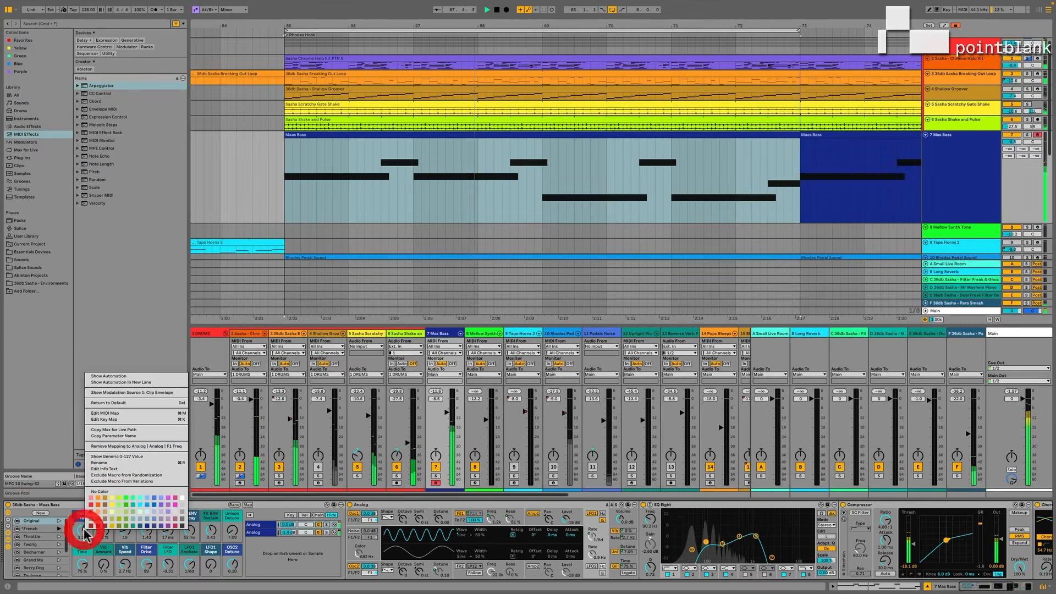
pyautogui.click(110, 412)
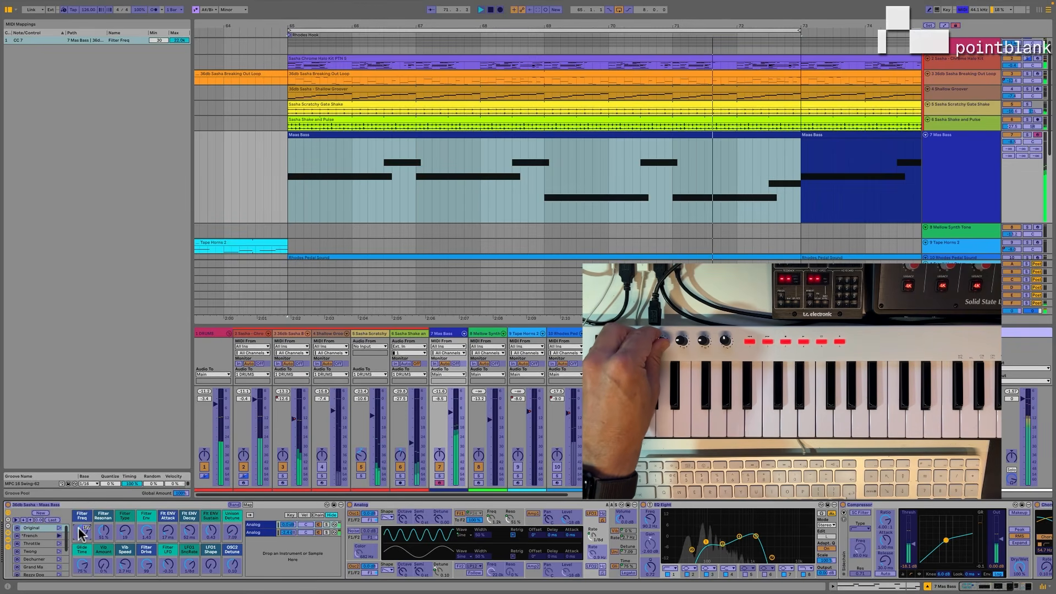
pyautogui.press('super+m')
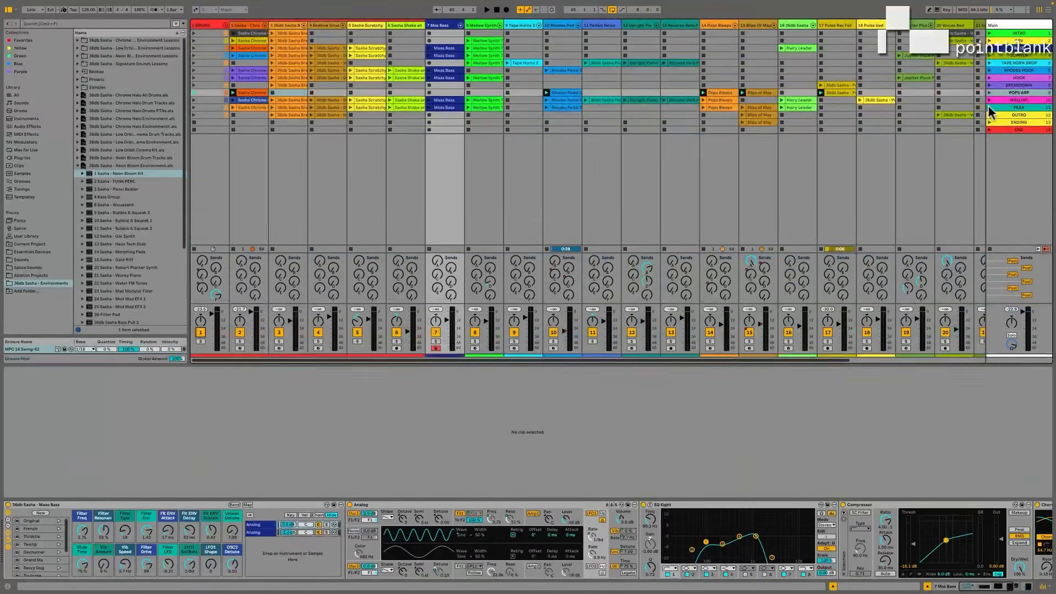
# Swap the muted DRUMS group for the Neon Bloom Kit track placed before Maas Bass, launching the PEAK and WALLOP scenes to audition.
pyautogui.click(990, 108)
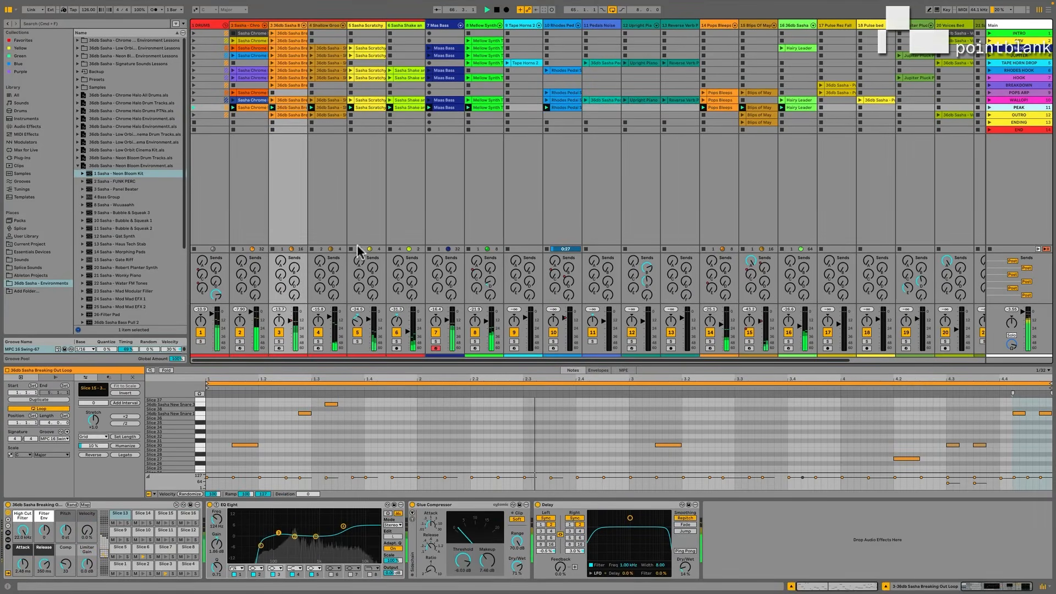
pyautogui.click(201, 332)
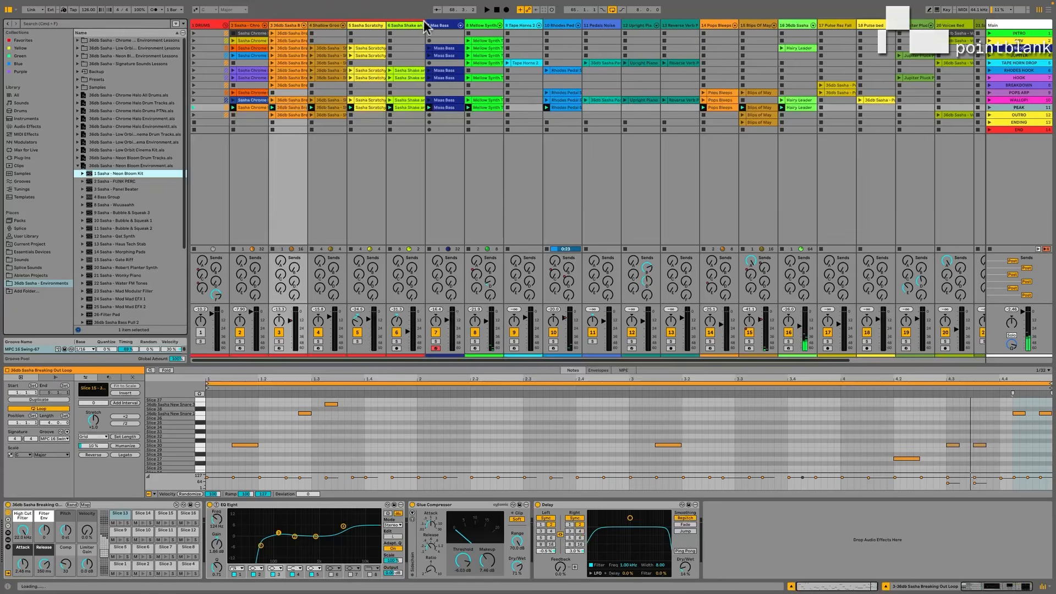
pyautogui.click(429, 26)
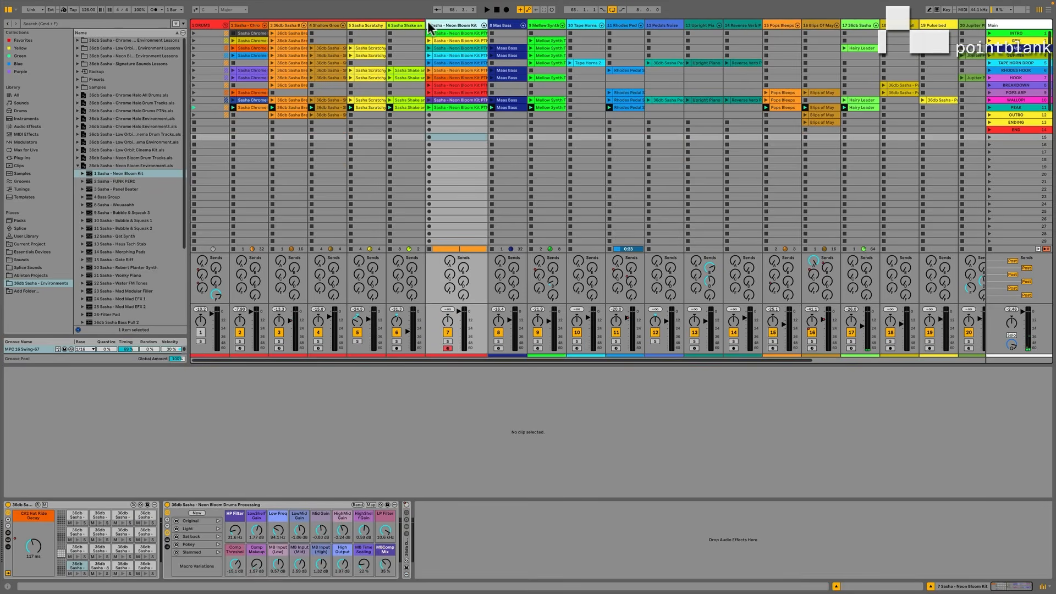
pyautogui.click(989, 100)
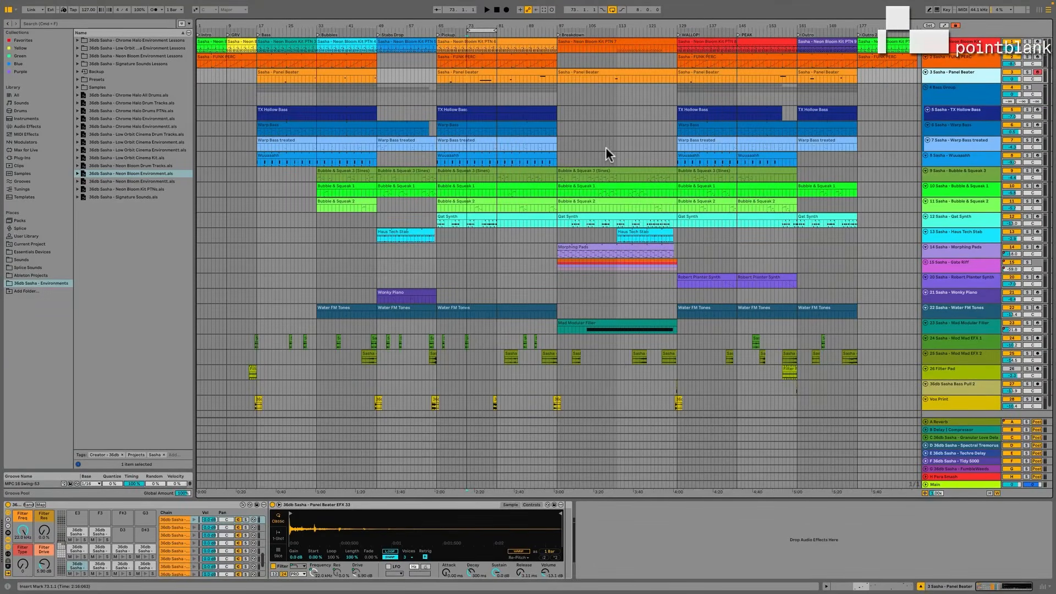
# Play the Neon Bloom set and solo the TX Hollow Bass, Warp Bass and Warp Bass treated tracks in turn.
pyautogui.press('space')
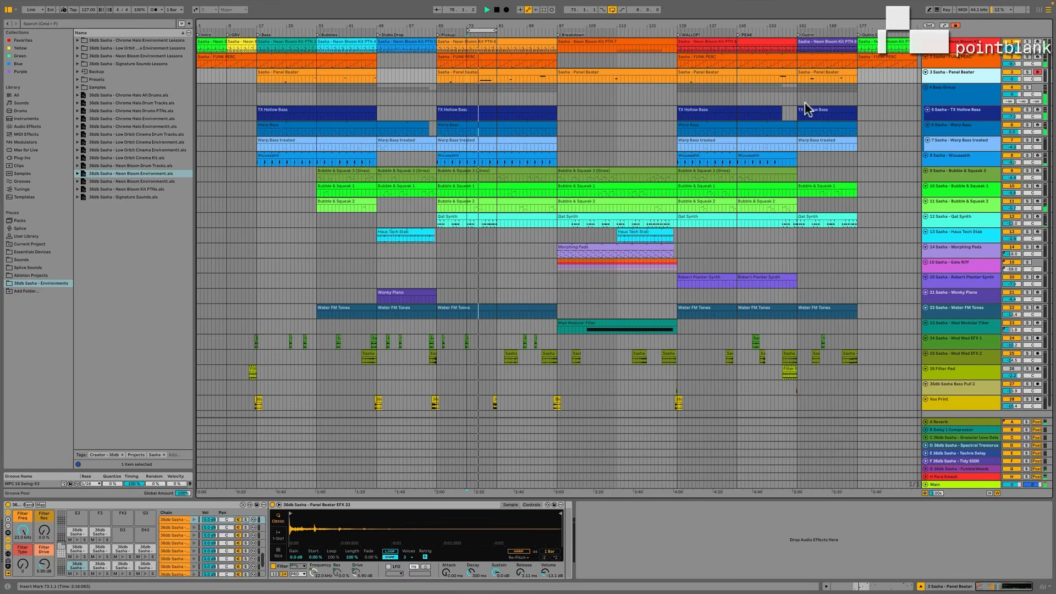
pyautogui.click(1024, 108)
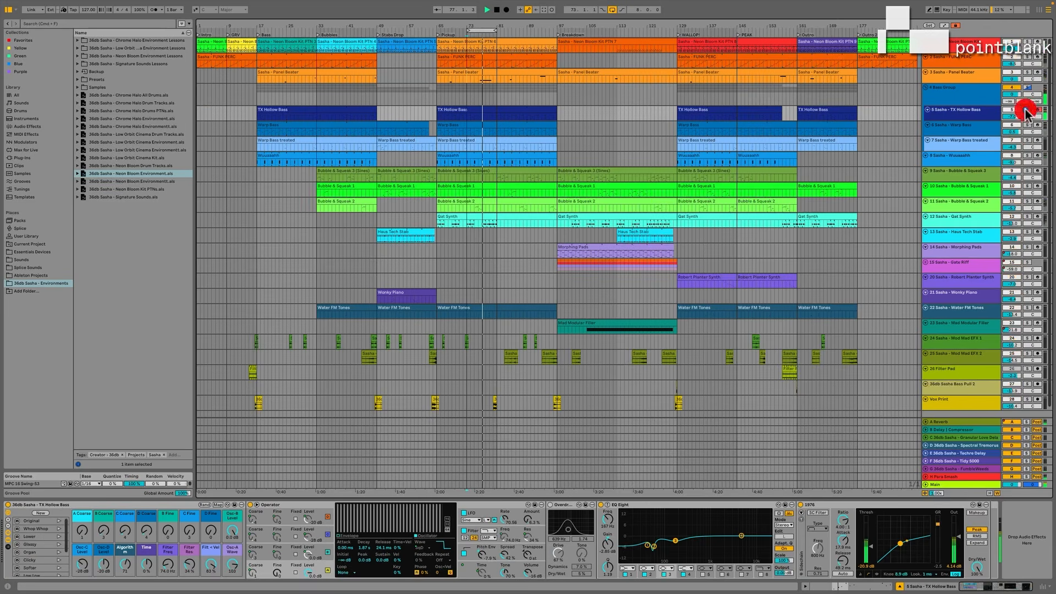
pyautogui.click(1025, 109)
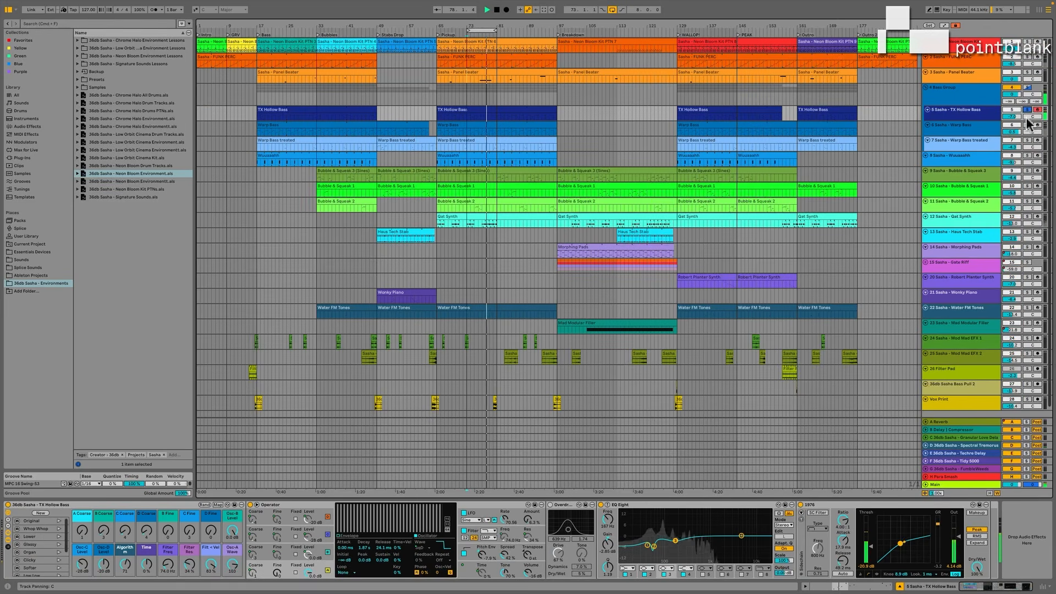
pyautogui.click(1026, 125)
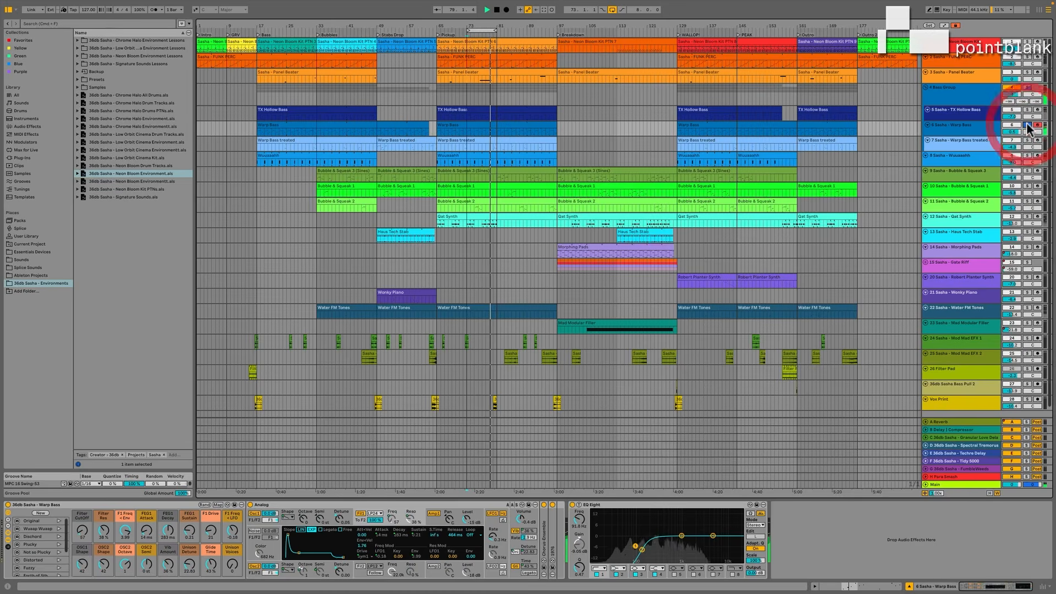
pyautogui.click(1026, 141)
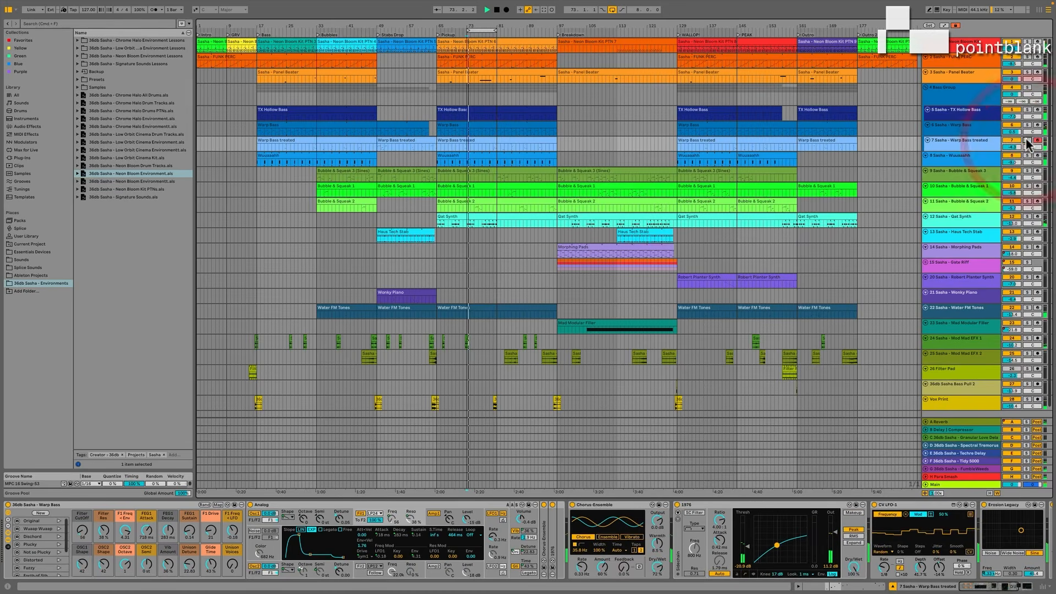
# Select the Panel Beater, Bubble & Squeak 3 and Bubble & Squeak 1 tracks in turn to audition their instruments.
pyautogui.click(959, 71)
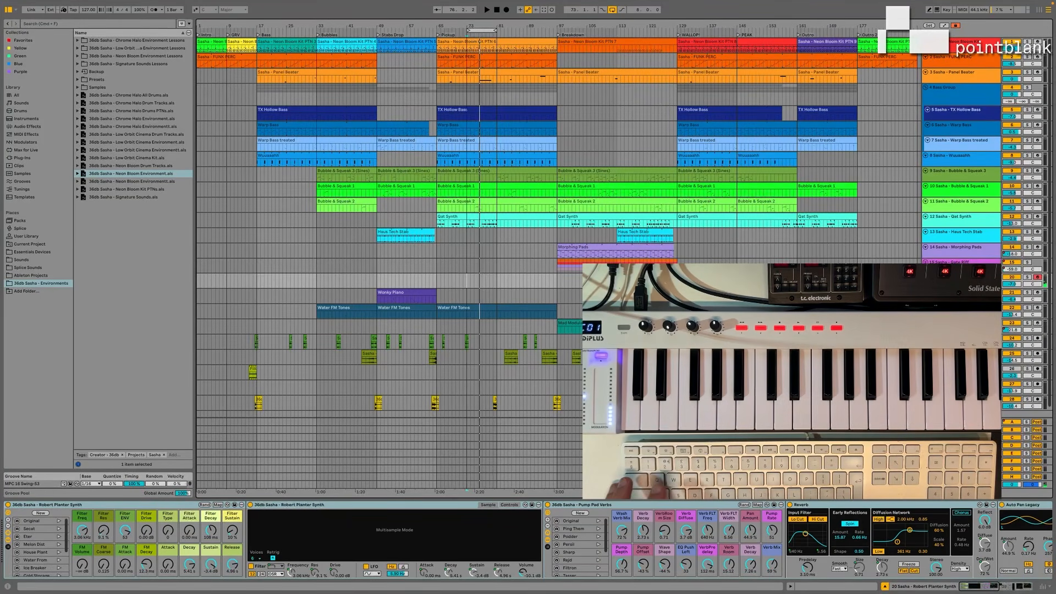
pyautogui.click(958, 172)
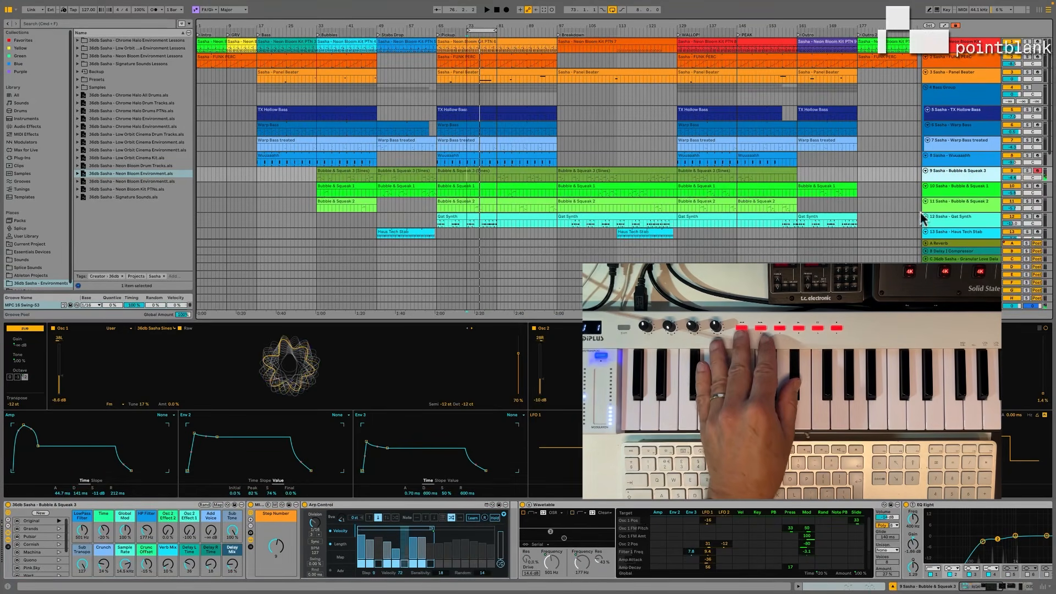
pyautogui.click(946, 184)
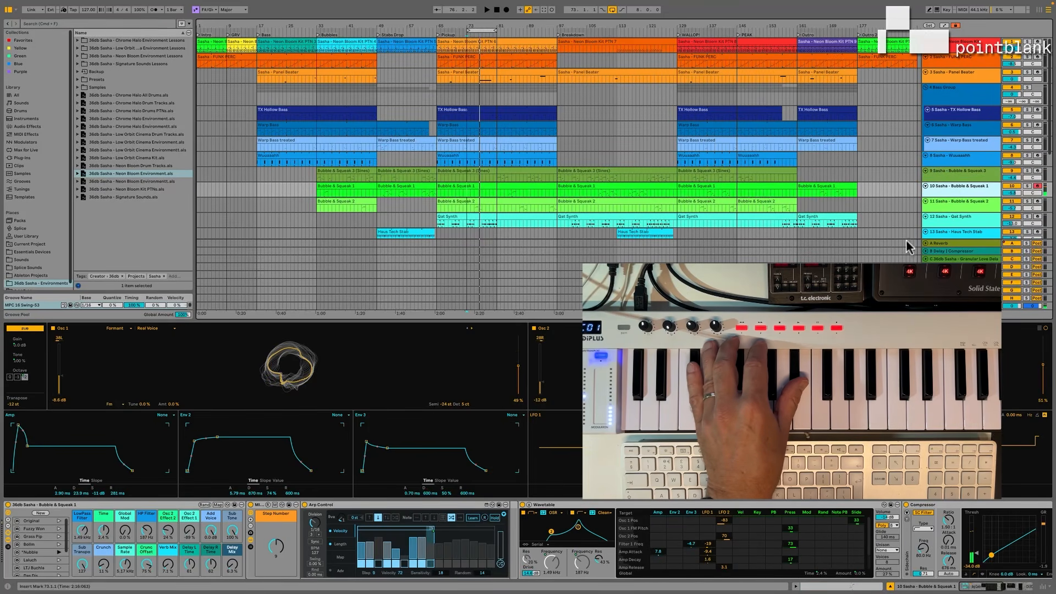
# Select the Bubble & Squeak 2 track to audition its instrument, and launch the WALLOP scene.
pyautogui.click(958, 201)
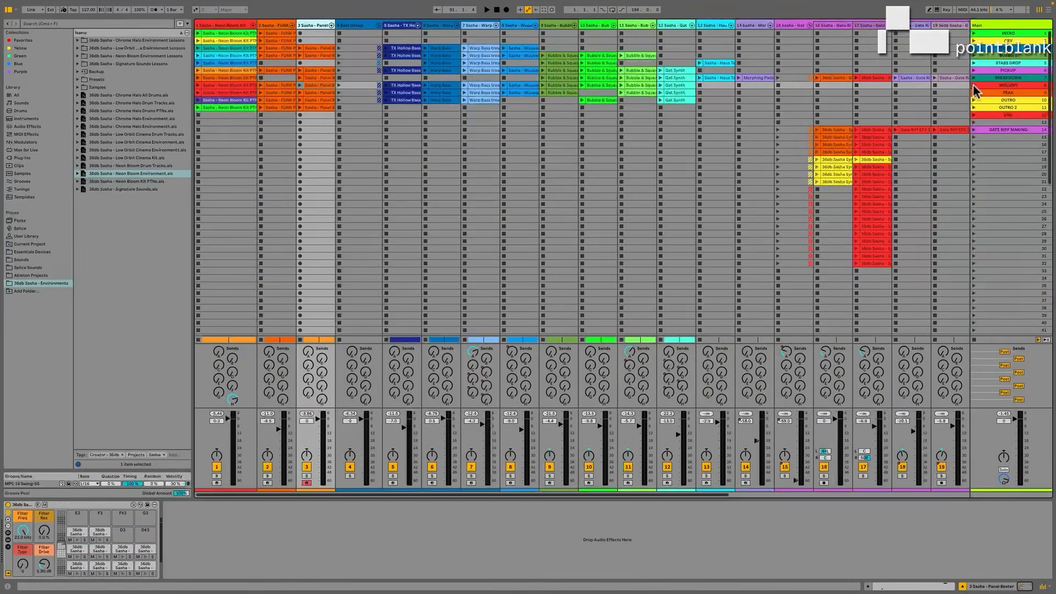
pyautogui.click(974, 86)
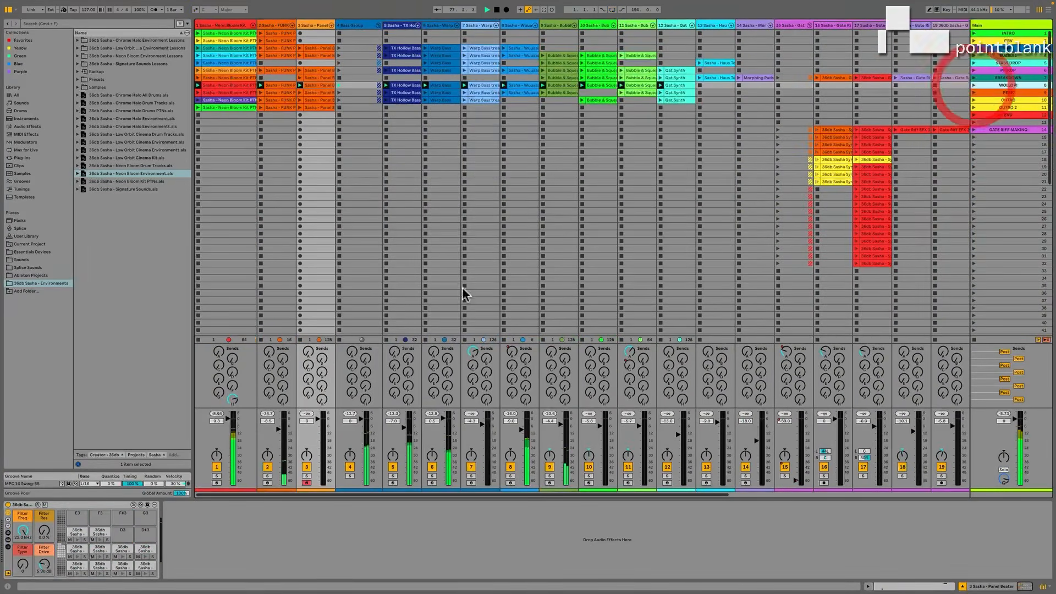
# Solo the Neon Bloom Kit track and isolate its Groove Mikro Hat pad to hear the hat ride decay automation.
pyautogui.click(217, 483)
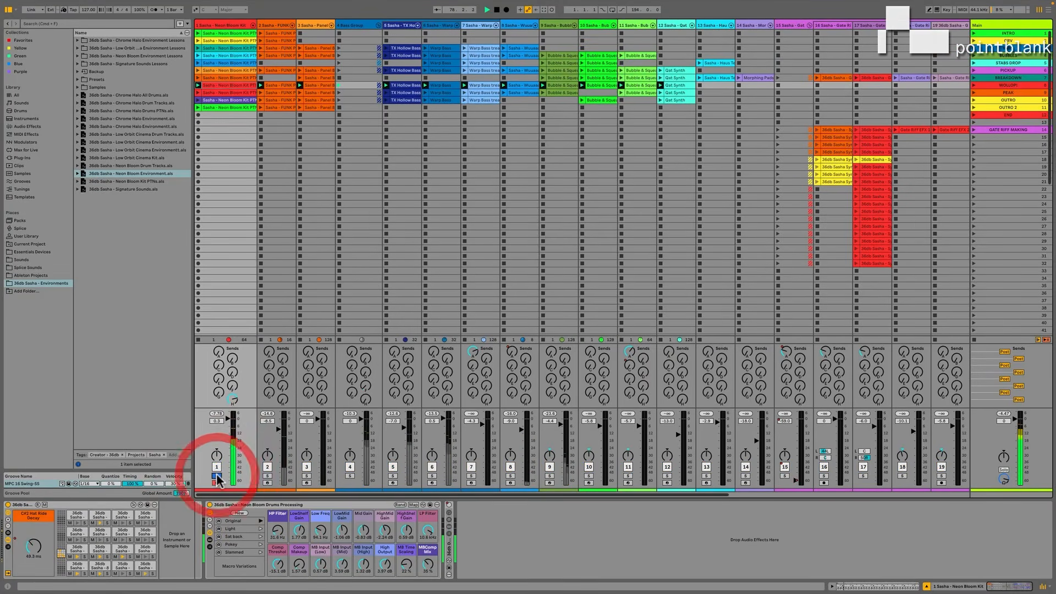
pyautogui.click(217, 476)
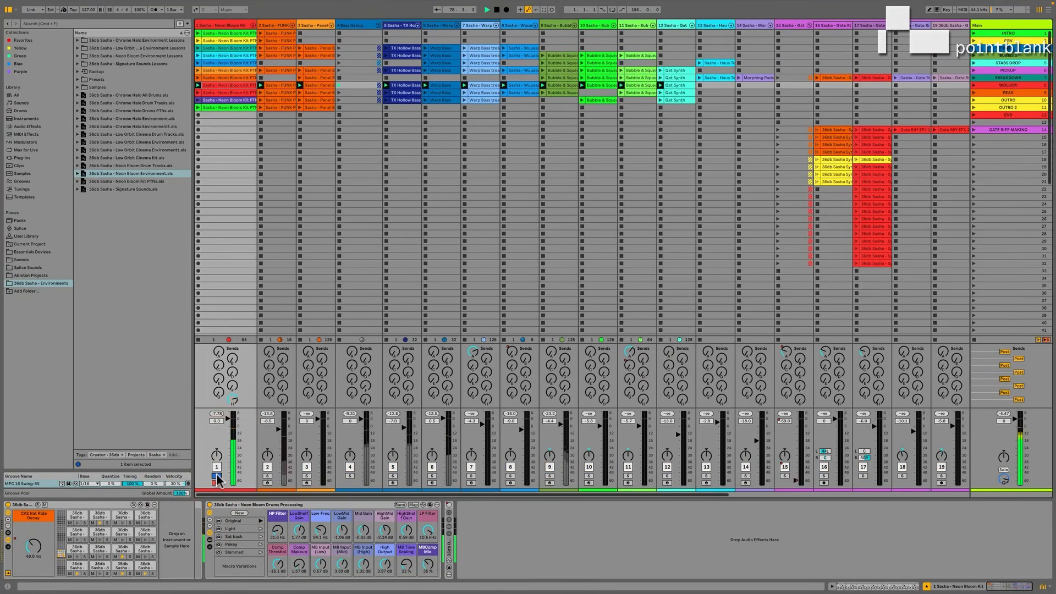
pyautogui.click(101, 516)
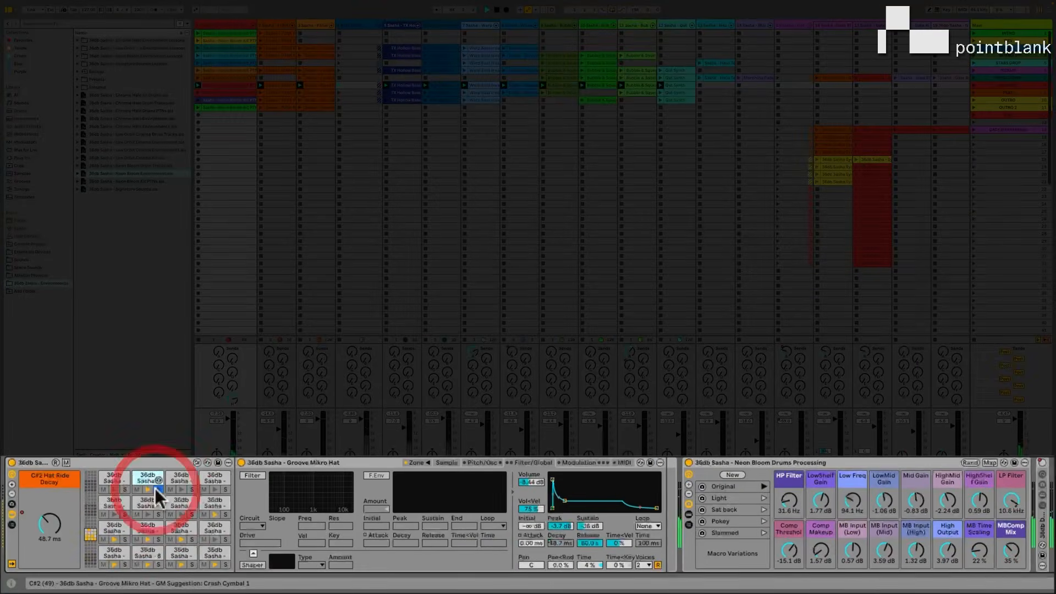
pyautogui.moveTo(51, 523); pyautogui.dragTo(49, 523)
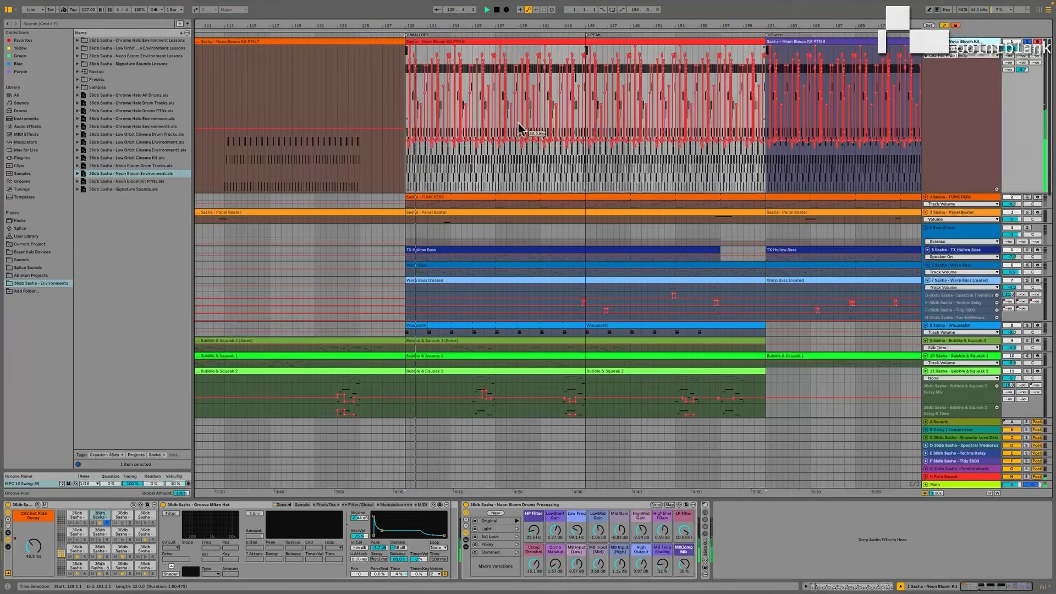
pyautogui.click(109, 524)
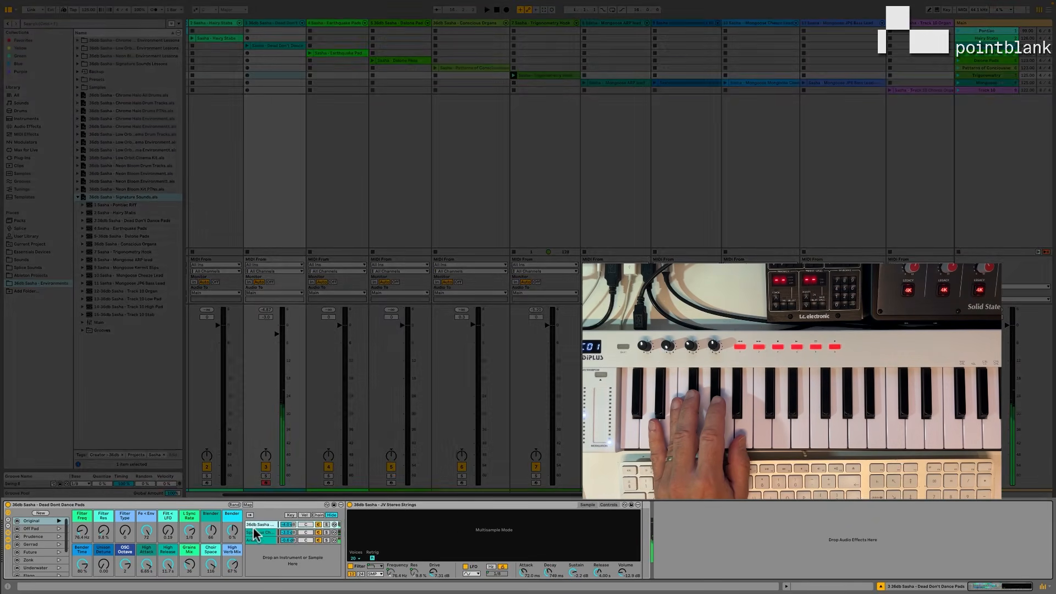
# Inspect the Spacious Choir and Analog chains of the Dead Don't Dance Pads rack, including the Analog chain's effects.
pyautogui.click(259, 532)
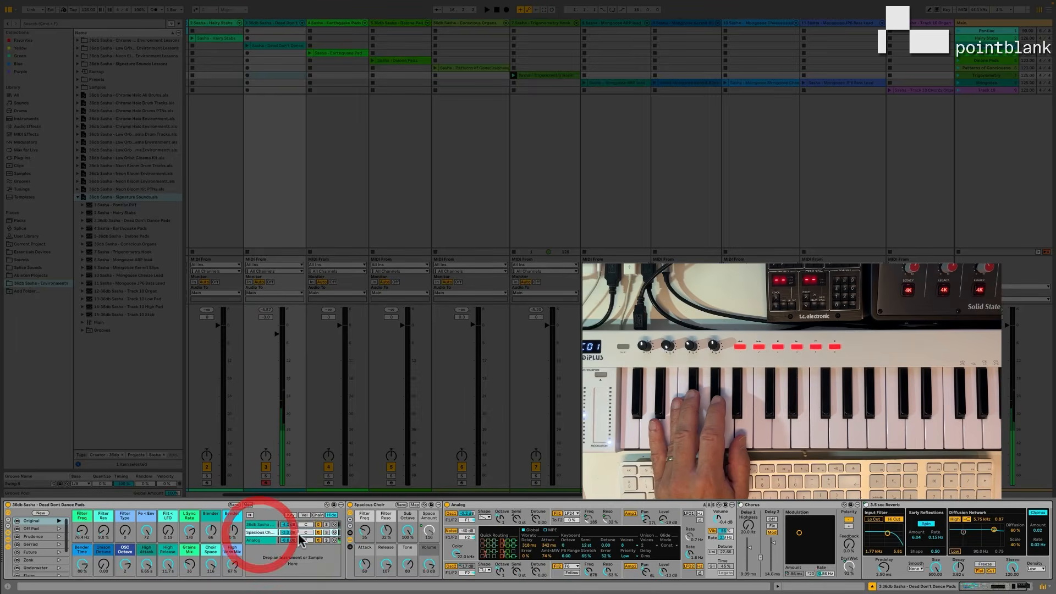
pyautogui.click(259, 540)
pyautogui.hscroll(5, 530, 546)
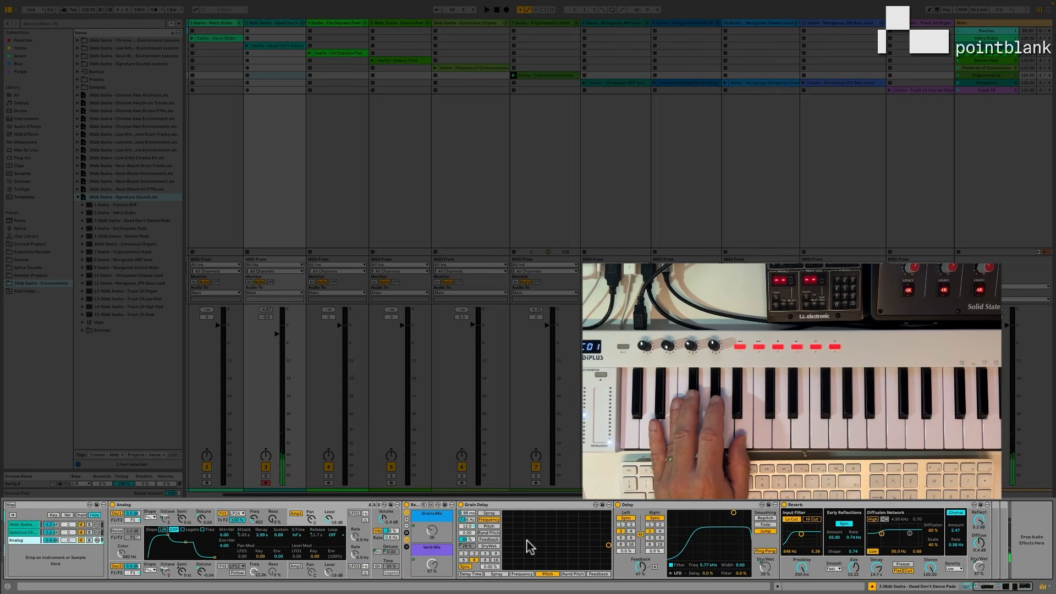
pyautogui.hscroll(-5, 530, 547)
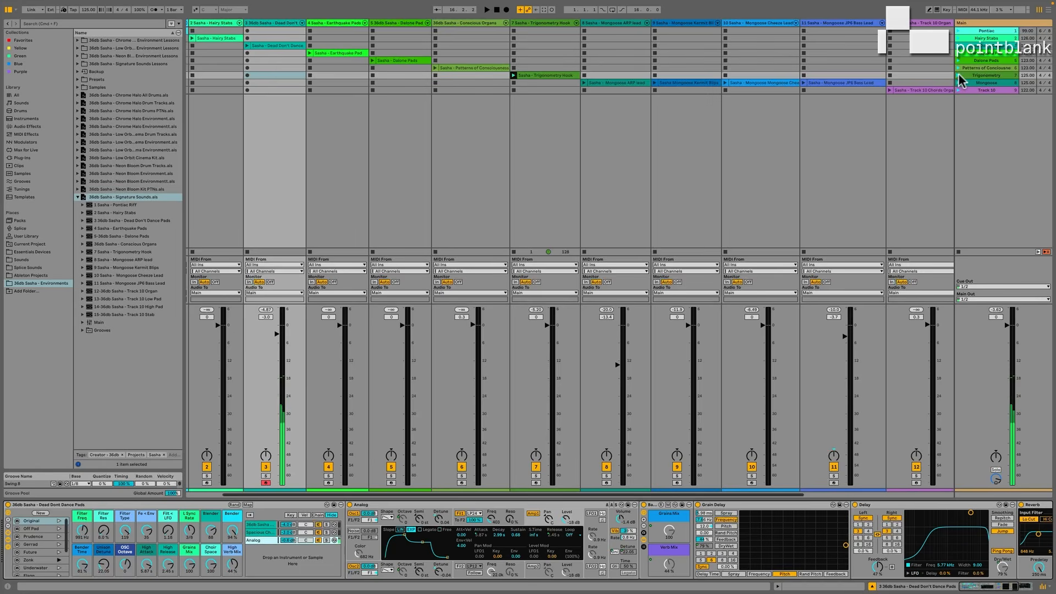
# Launch the Trigonometry scene and recall the Stats variation of the Trigonometry Hook rack.
pyautogui.click(958, 76)
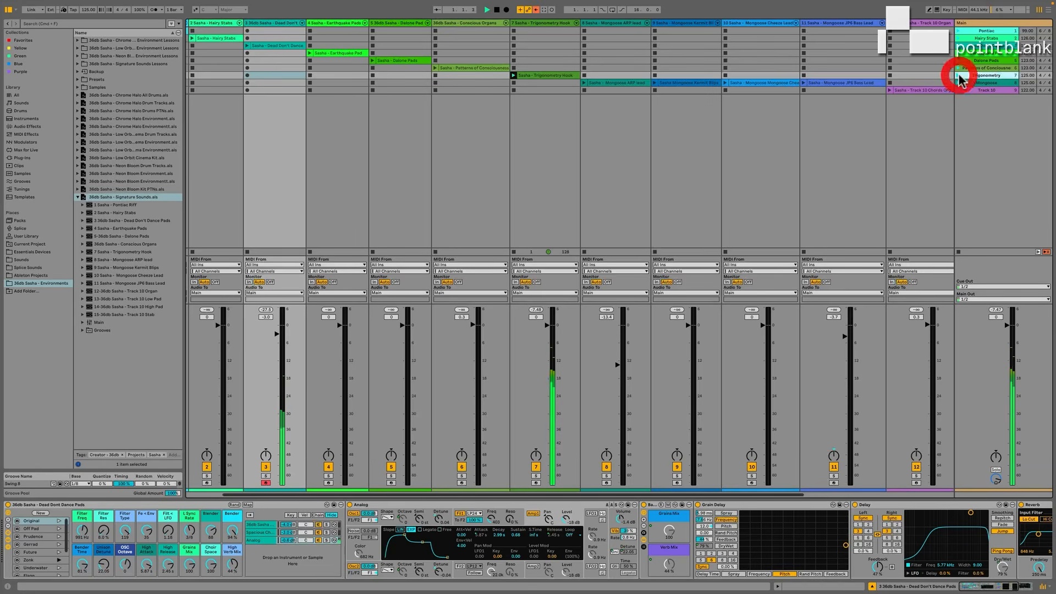
pyautogui.click(556, 32)
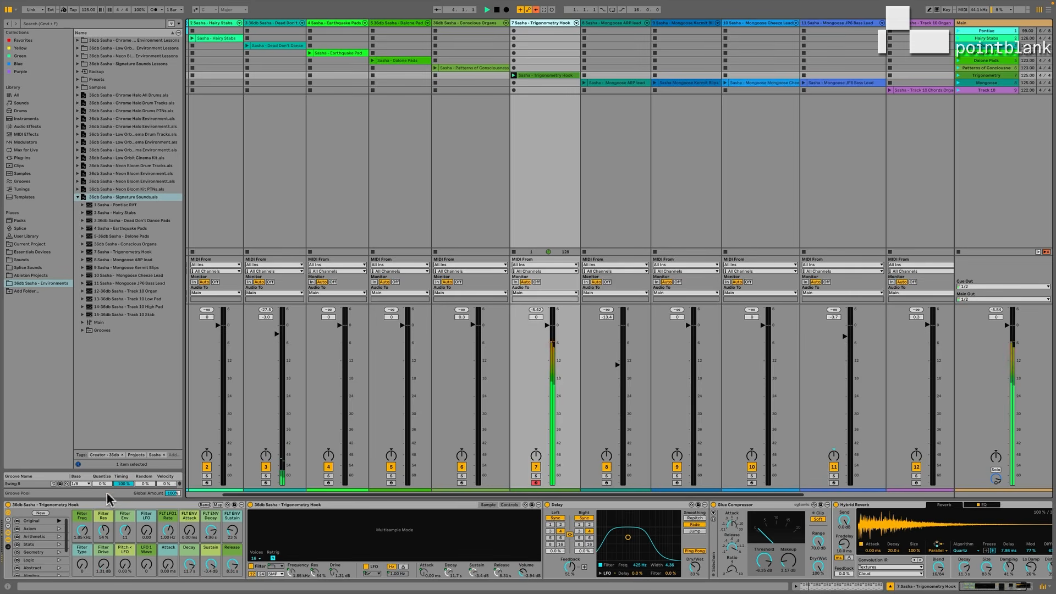
pyautogui.click(57, 546)
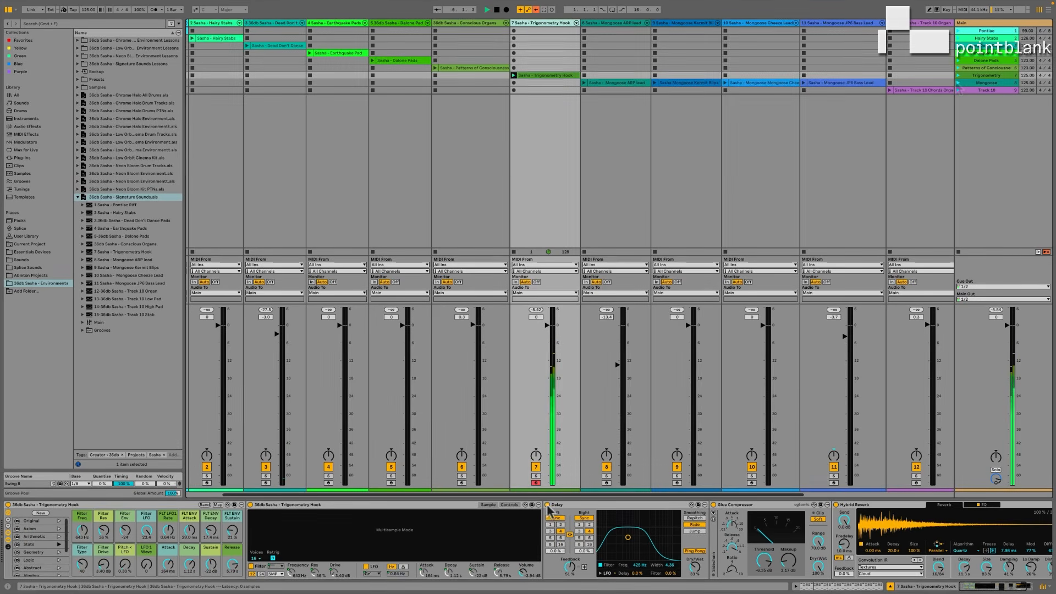
# Launch the Mongoose scene and select the ARP lead, Kermit Blips, Cheese Lead and JP8 Bass Lead tracks in turn.
pyautogui.click(959, 84)
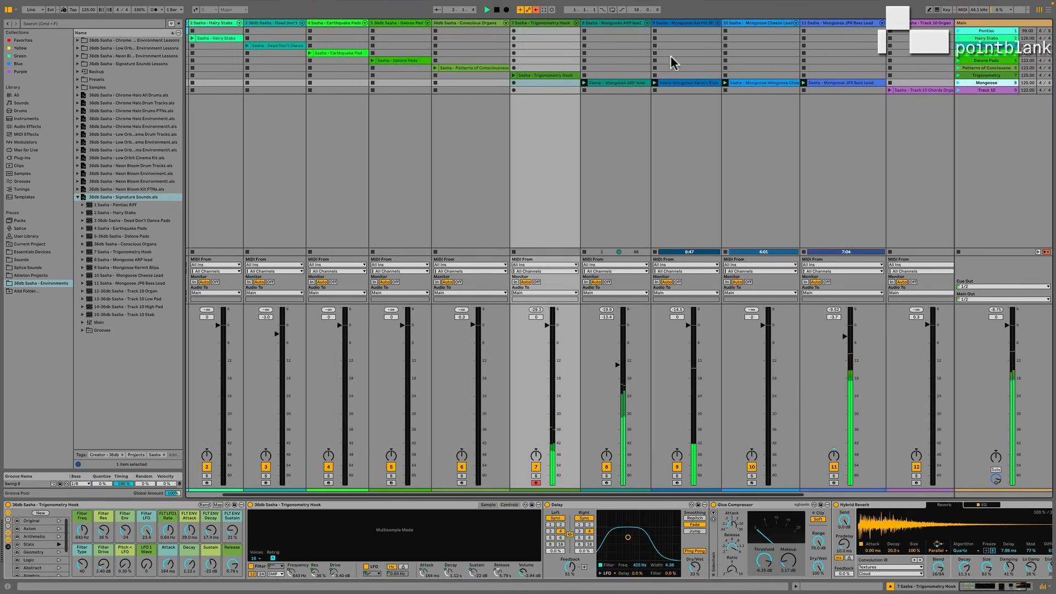
pyautogui.click(634, 31)
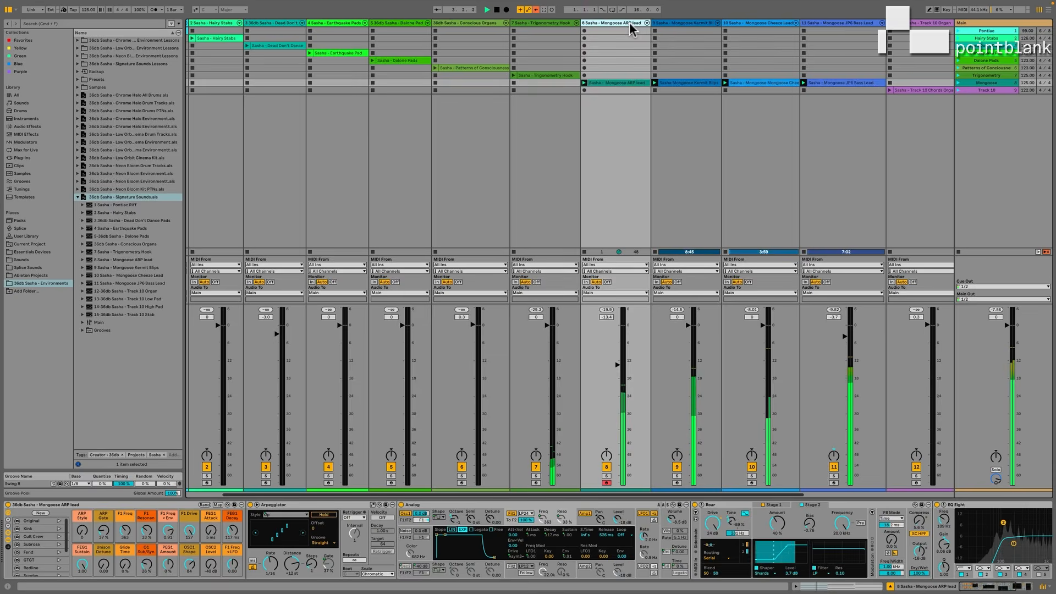
pyautogui.click(683, 25)
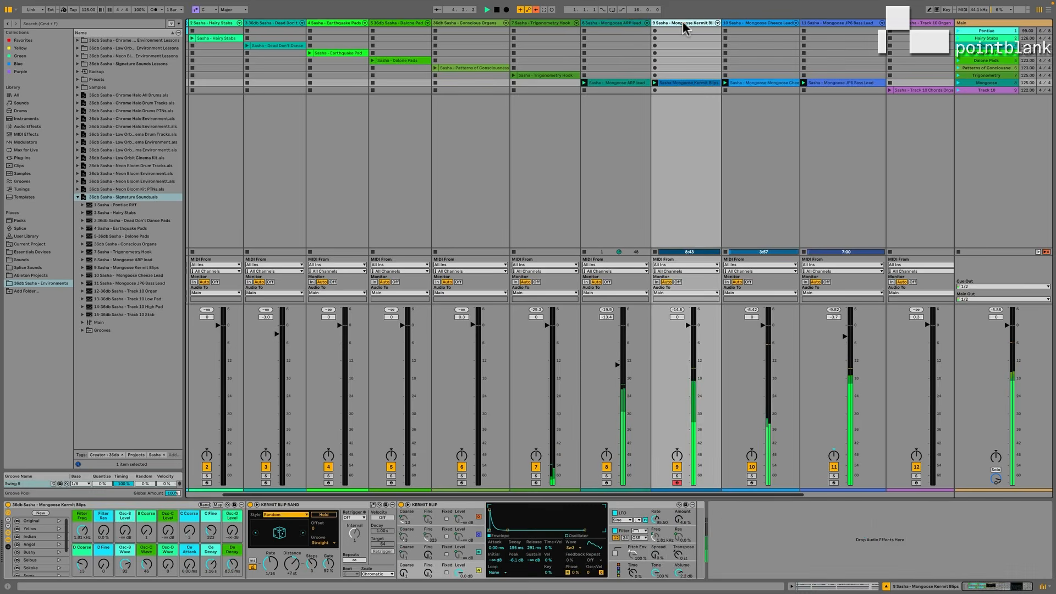
pyautogui.click(748, 25)
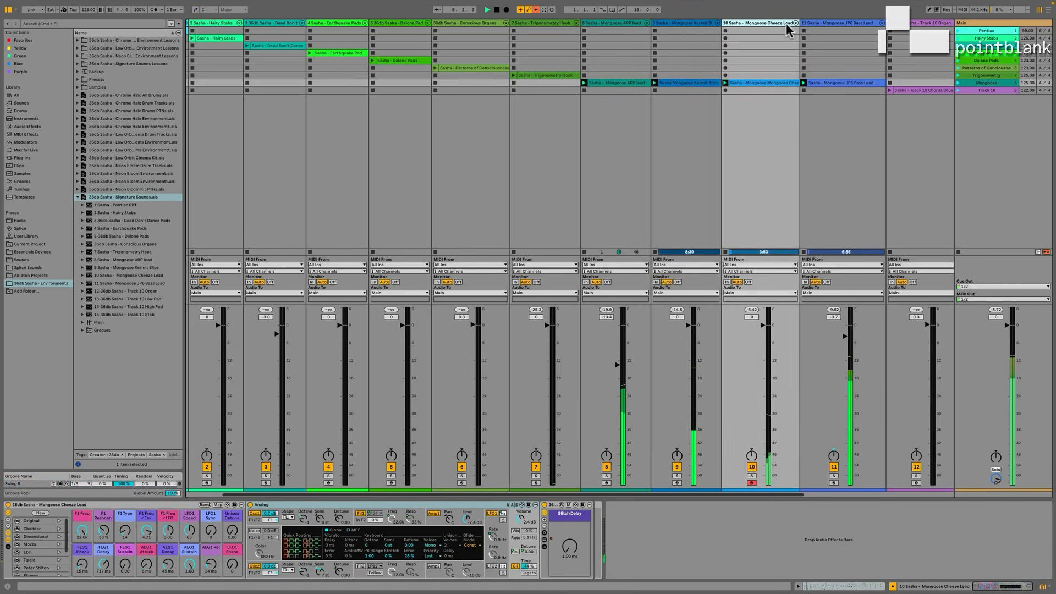
pyautogui.click(832, 25)
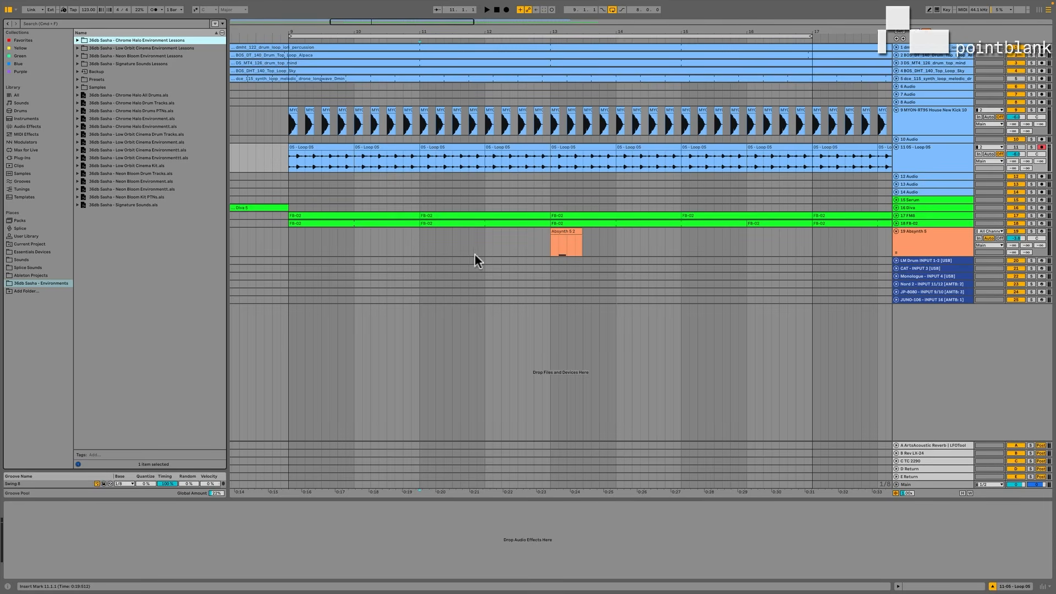
# Play the drum and synth arrangement and audition the Absynth 5 clip with its track briefly soloed.
pyautogui.press('space')
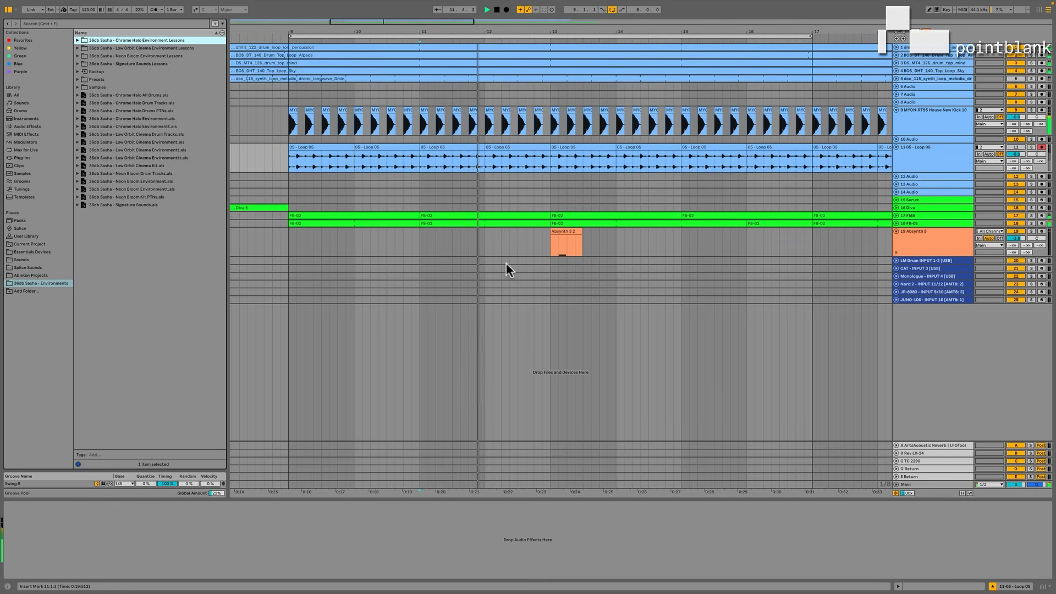
pyautogui.click(558, 240)
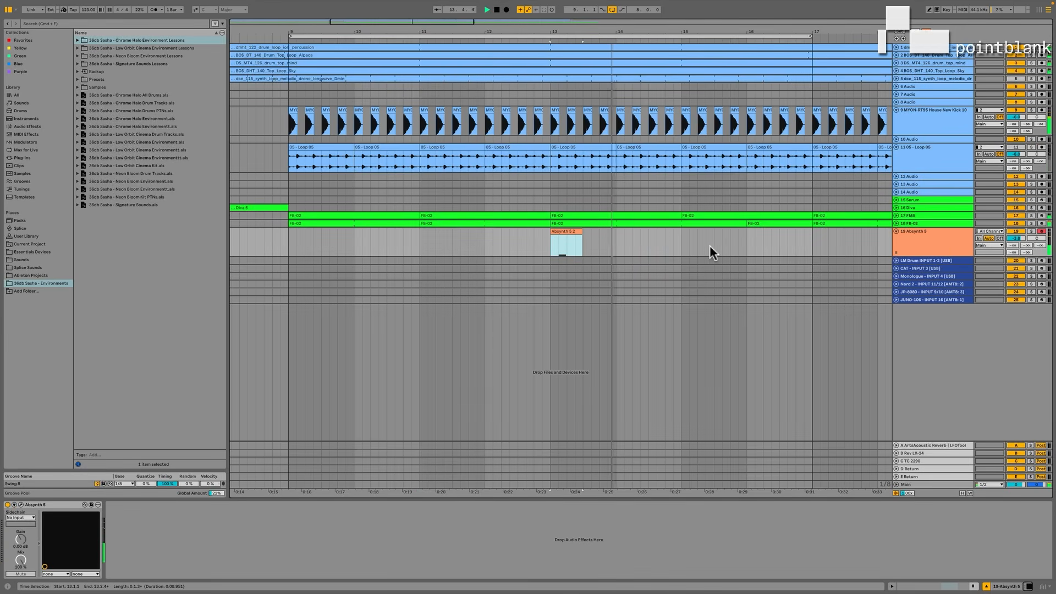
pyautogui.click(1031, 232)
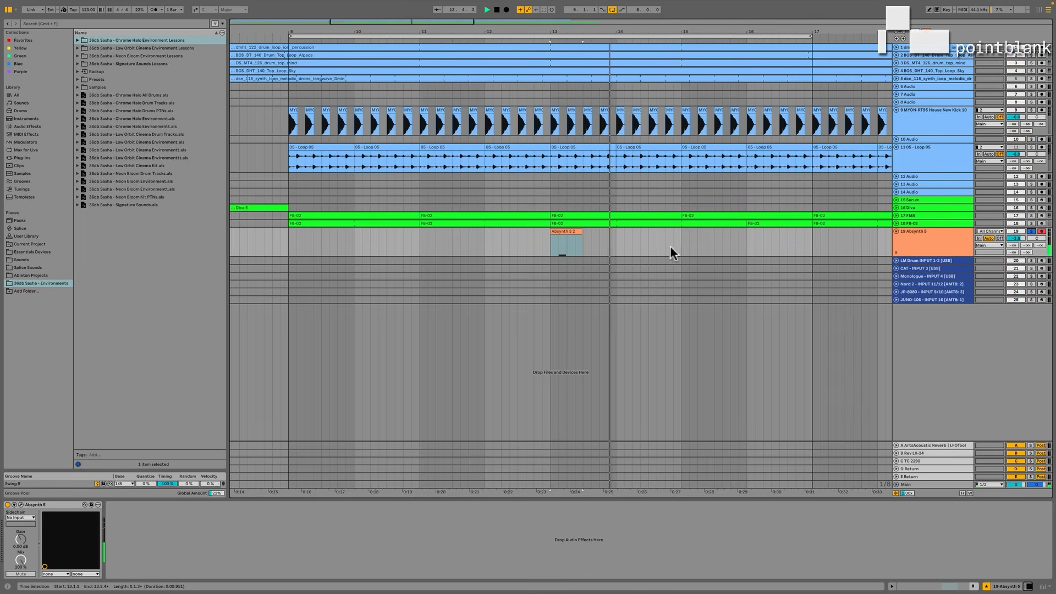
pyautogui.click(1030, 231)
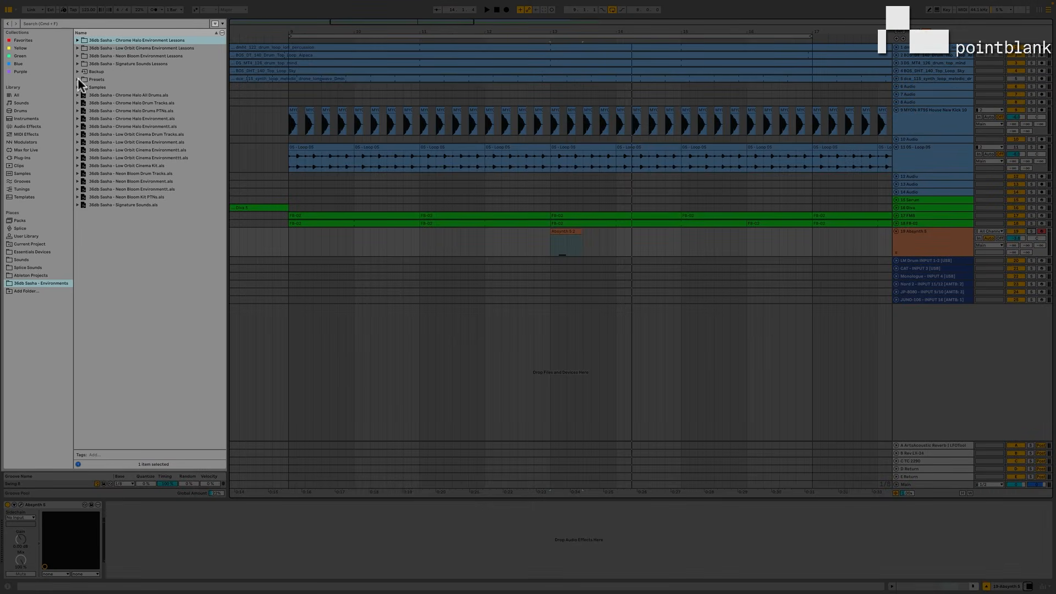
# Load the Dual Freak Filter Delays preset from the pack's Return Effects onto the D return track.
pyautogui.click(78, 80)
pyautogui.click(83, 87)
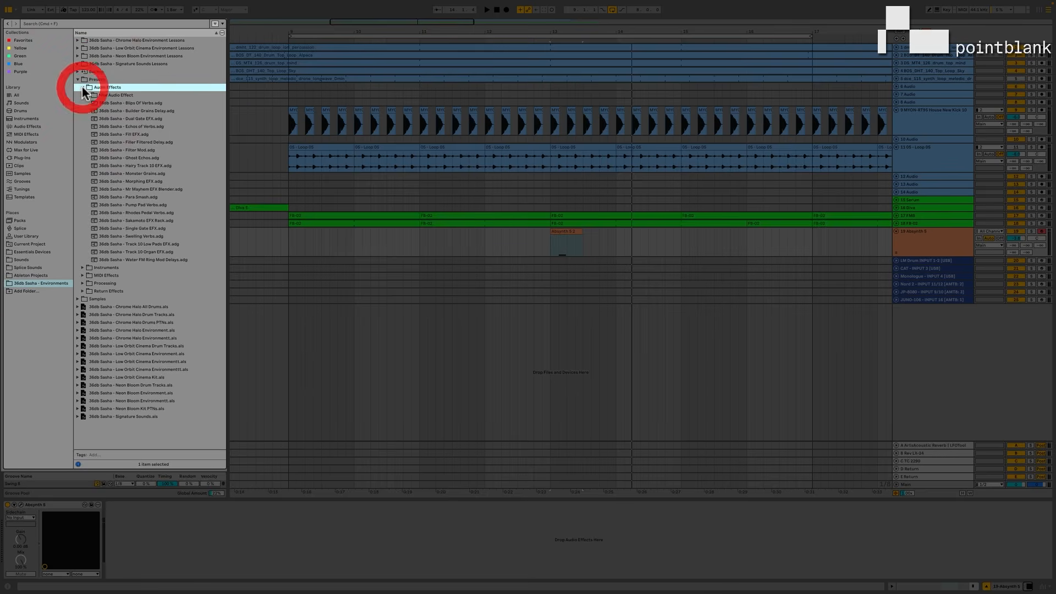
pyautogui.click(82, 291)
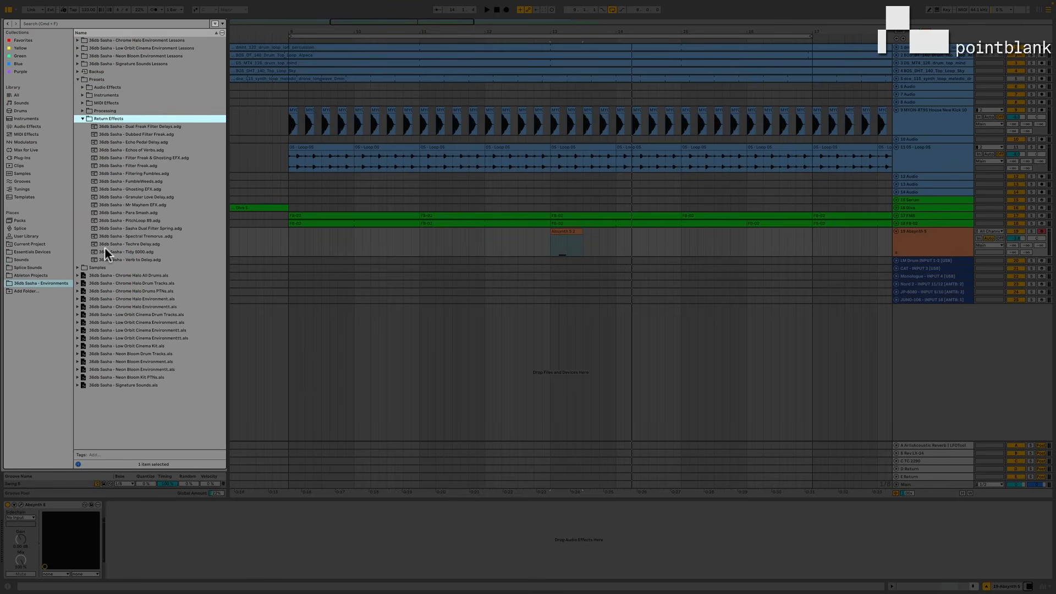
pyautogui.click(95, 126)
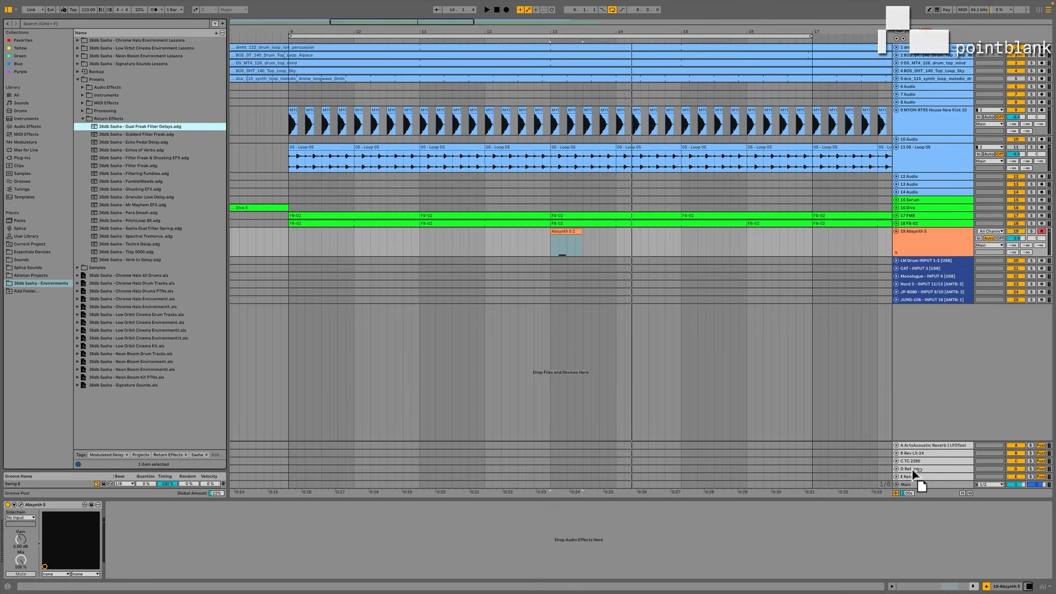
pyautogui.moveTo(913, 471); pyautogui.dragTo(911, 468)
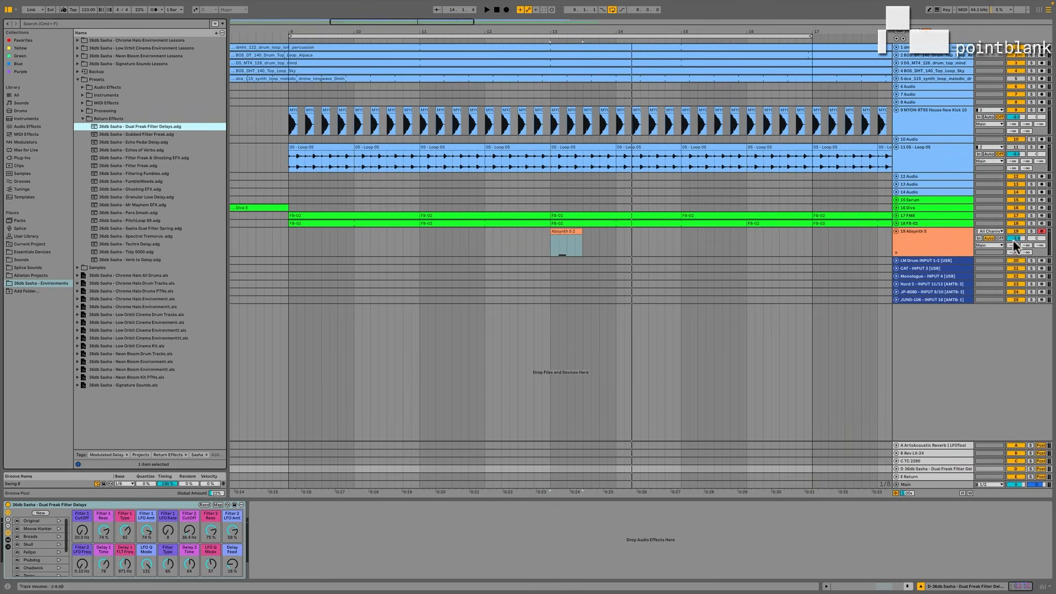
# Raise the Absynth 5 track's send to return D and recall the delay rack's Plobdog variation during playback.
pyautogui.moveTo(1012, 253); pyautogui.dragTo(1012, 248)
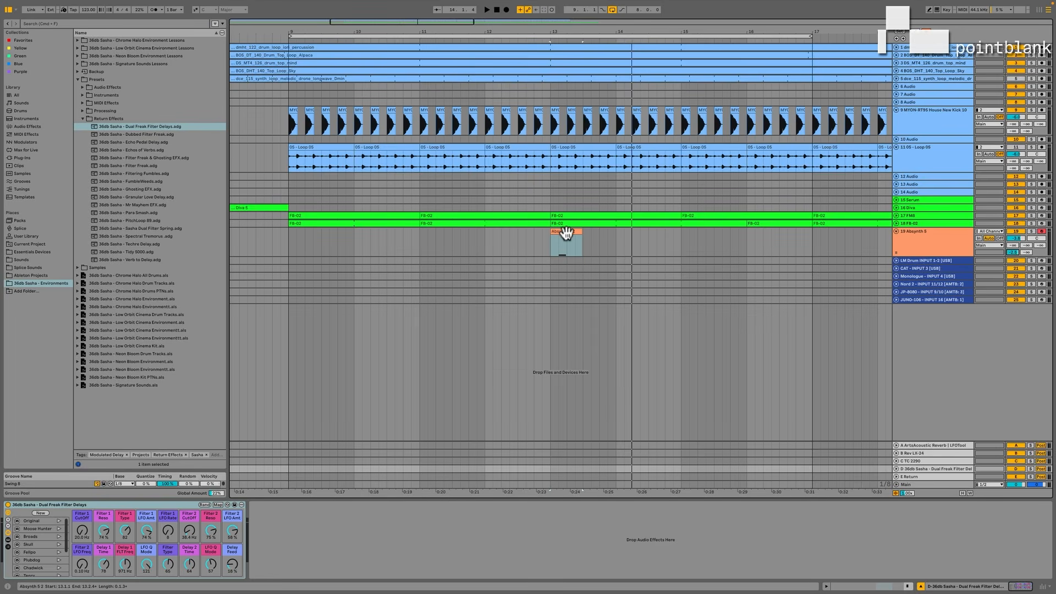
pyautogui.press('space')
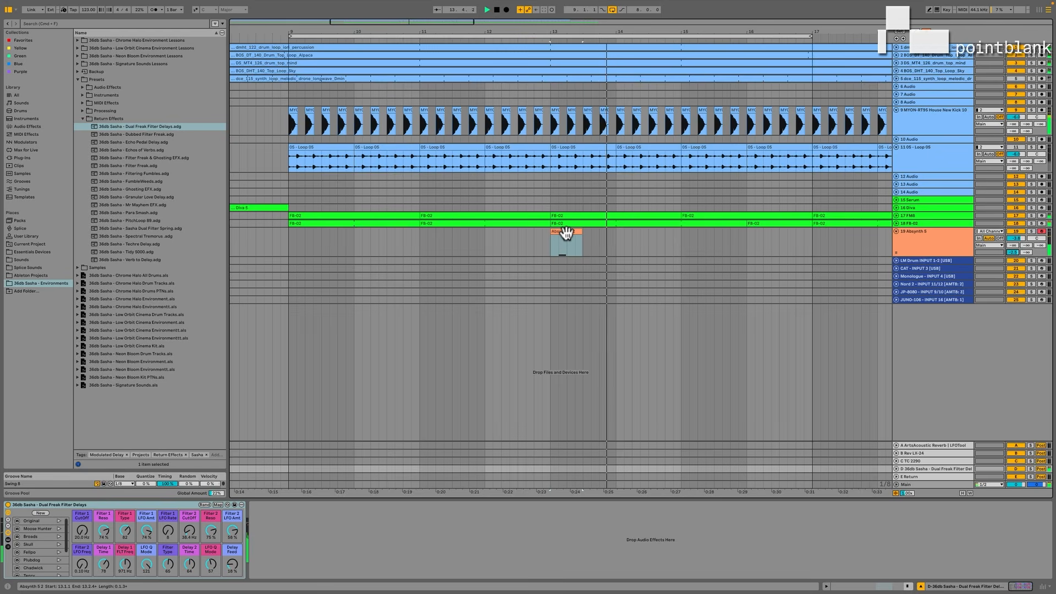
pyautogui.click(8, 542)
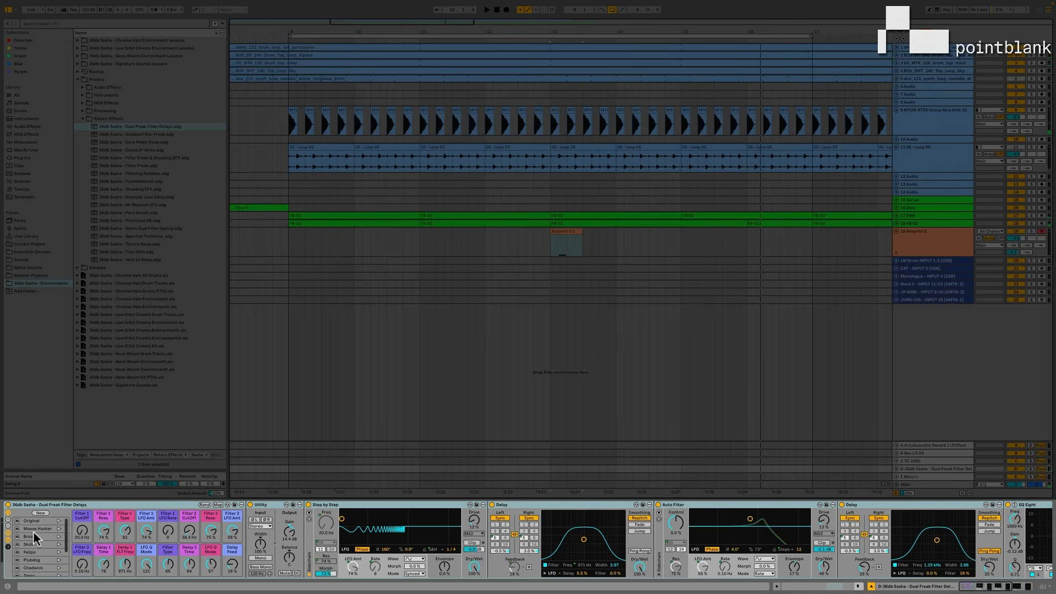
pyautogui.click(58, 561)
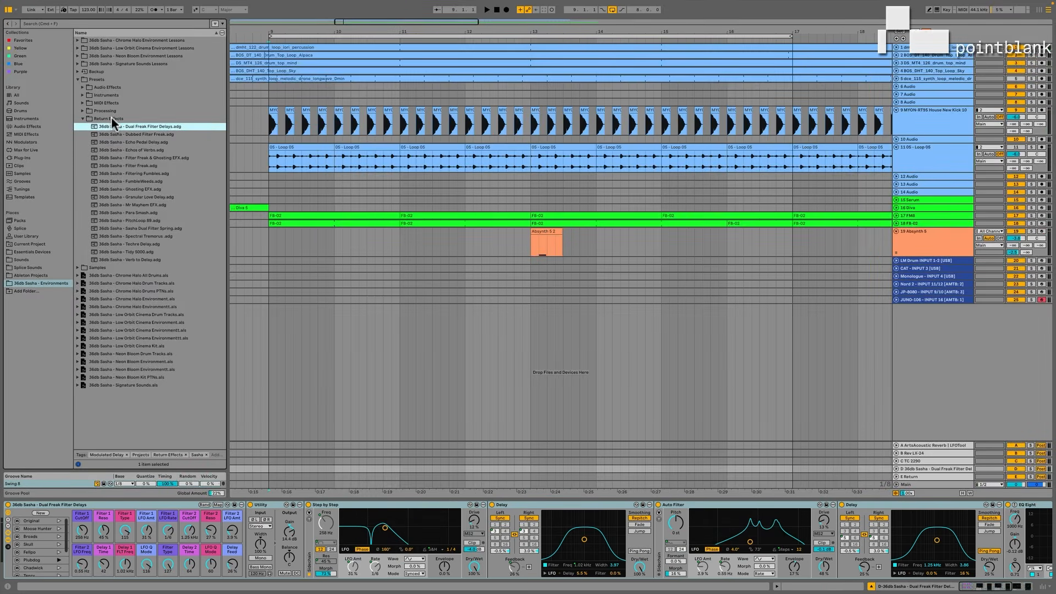
# Add the pack's Bubble & Squeak 2 instrument preset on a new track and record a MIDI part with it.
pyautogui.click(82, 94)
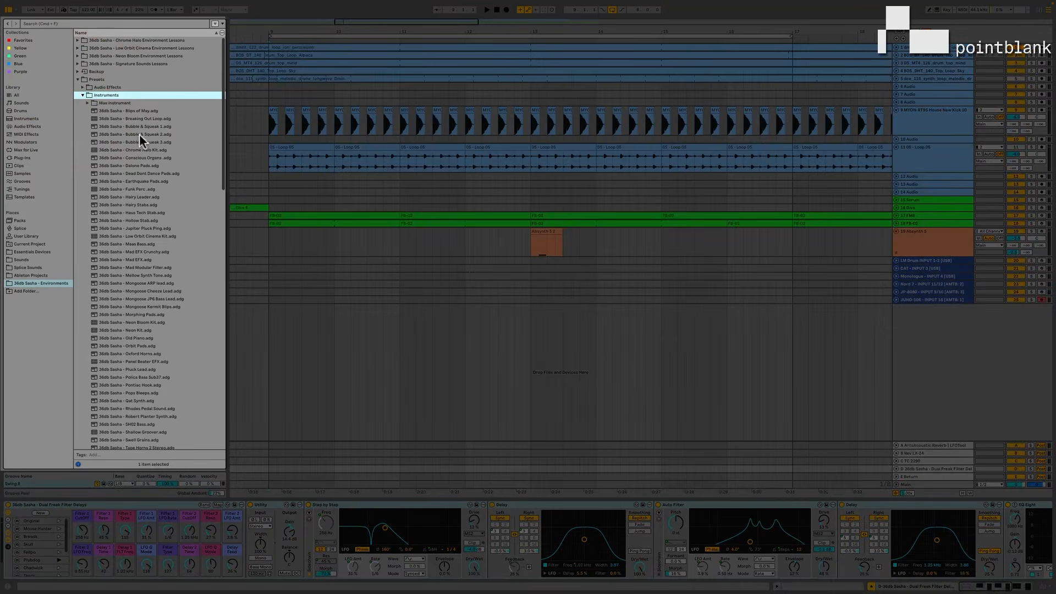
pyautogui.moveTo(92, 134); pyautogui.dragTo(339, 248)
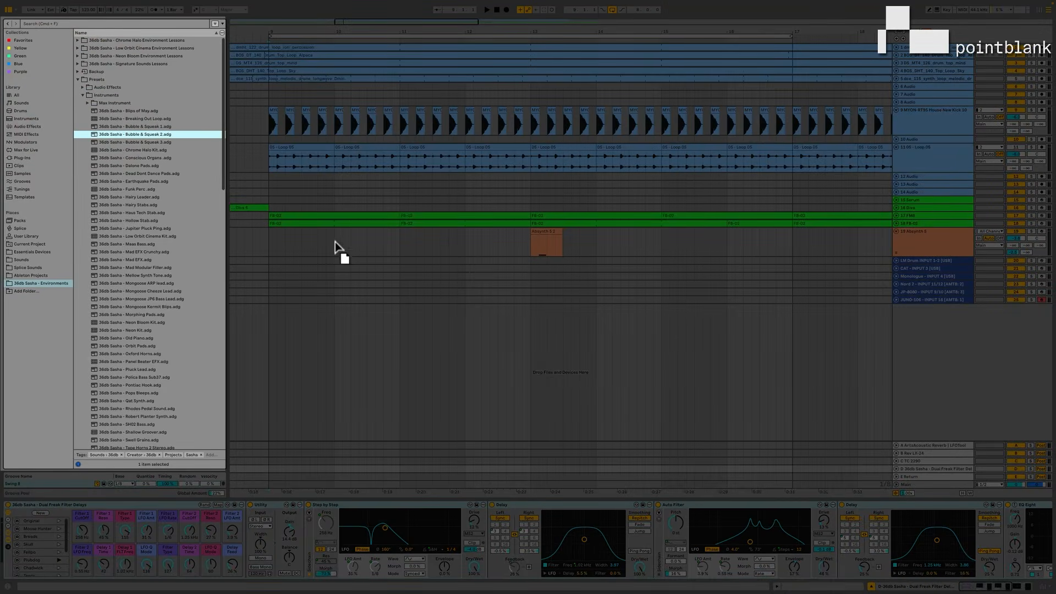
pyautogui.moveTo(464, 323); pyautogui.dragTo(464, 324)
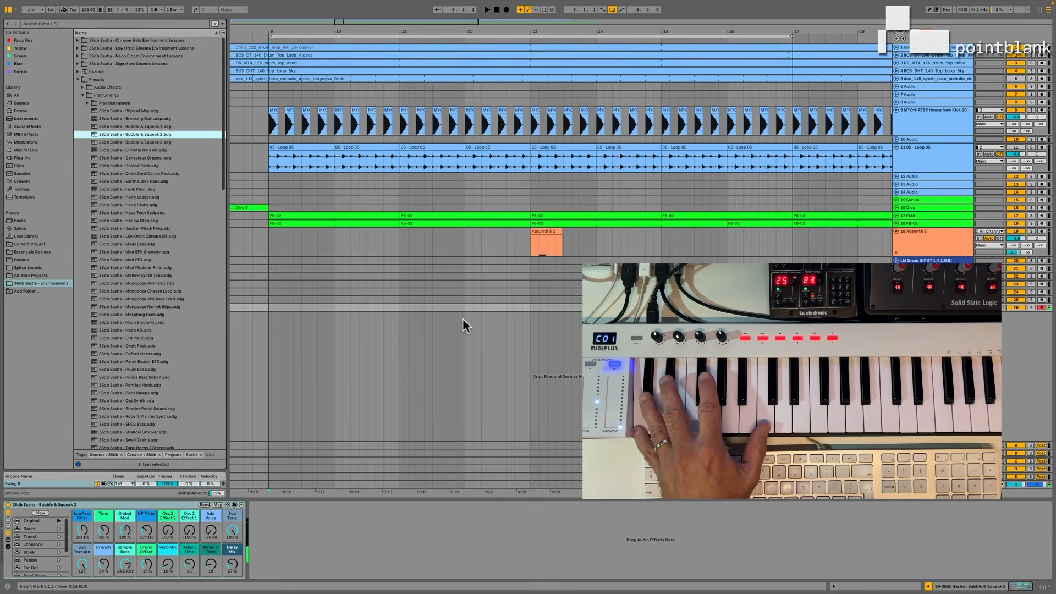
pyautogui.click(506, 10)
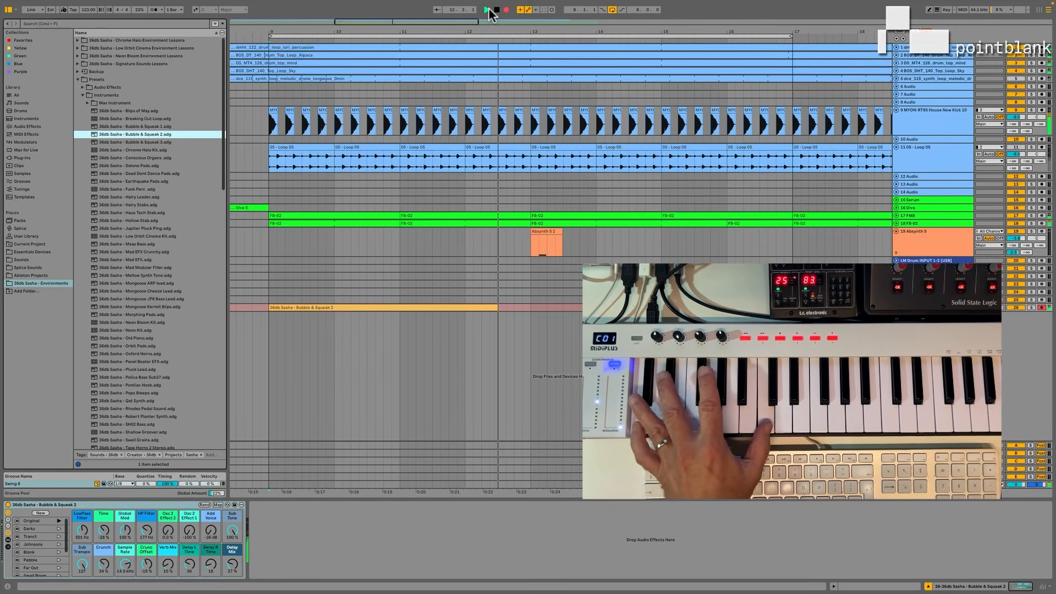
pyautogui.press('space')
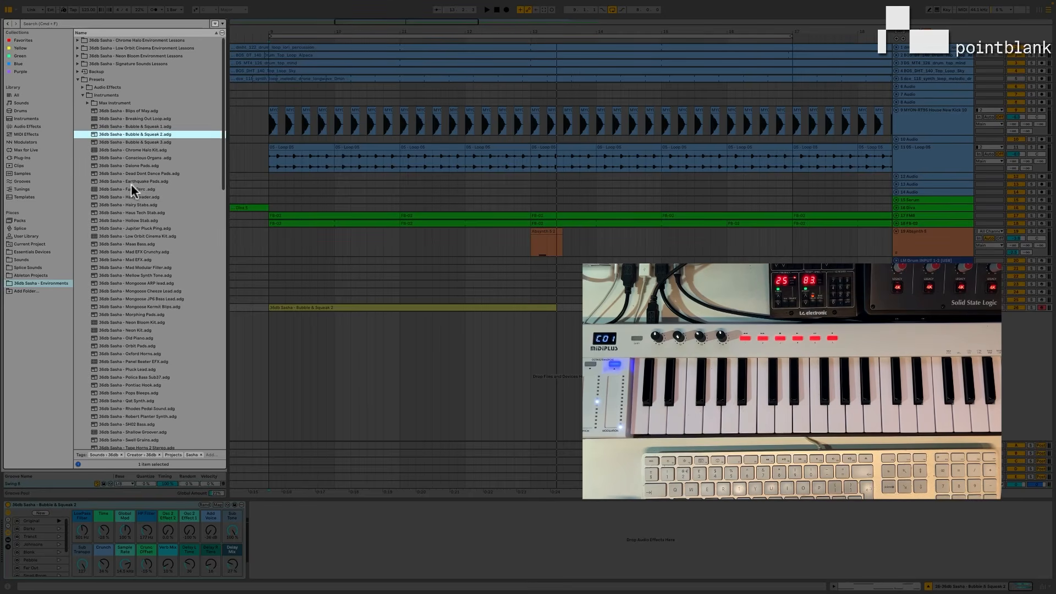
# Add the Earthquake Pads instrument preset on a new track and record a pad part with it.
pyautogui.click(94, 180)
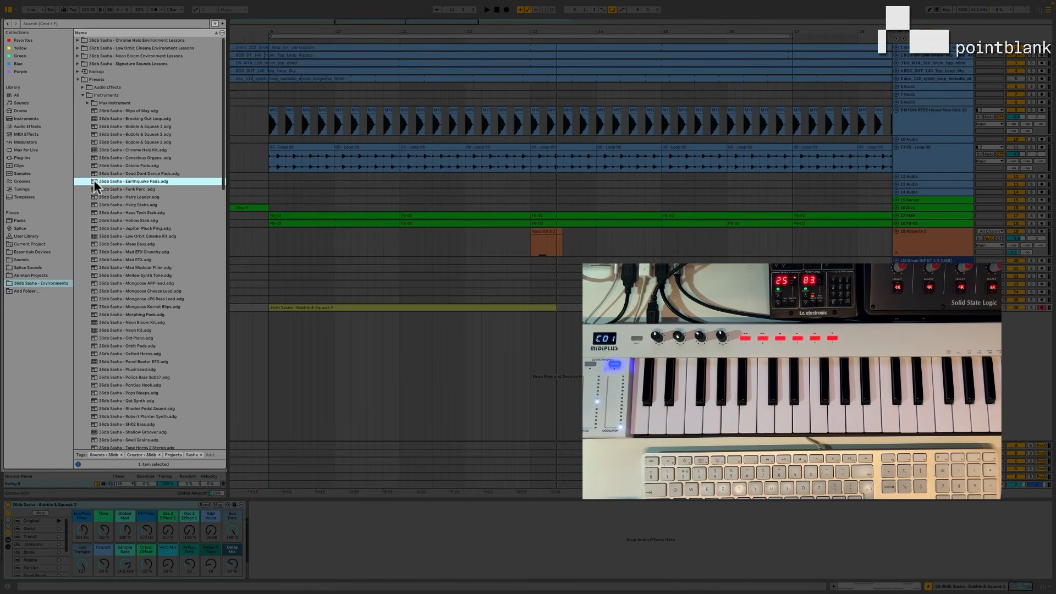
pyautogui.moveTo(396, 353); pyautogui.dragTo(396, 352)
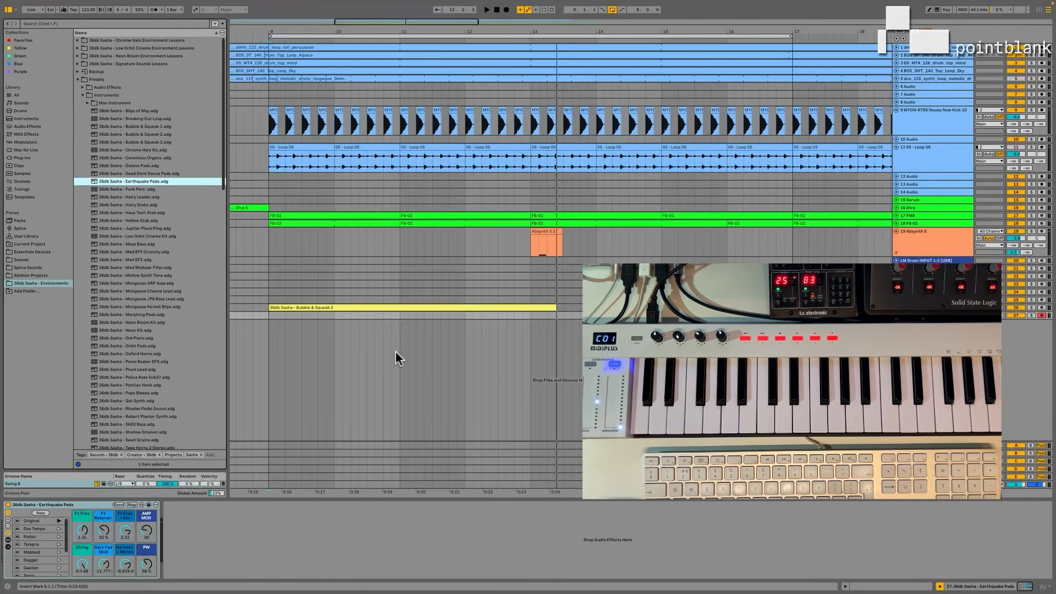
pyautogui.click(486, 9)
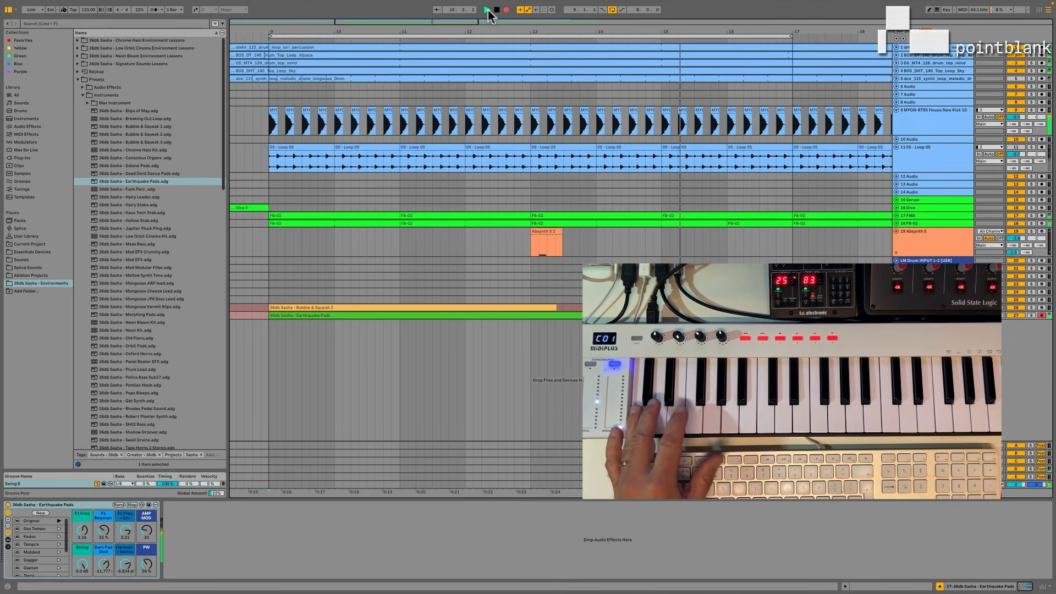
pyautogui.press('space')
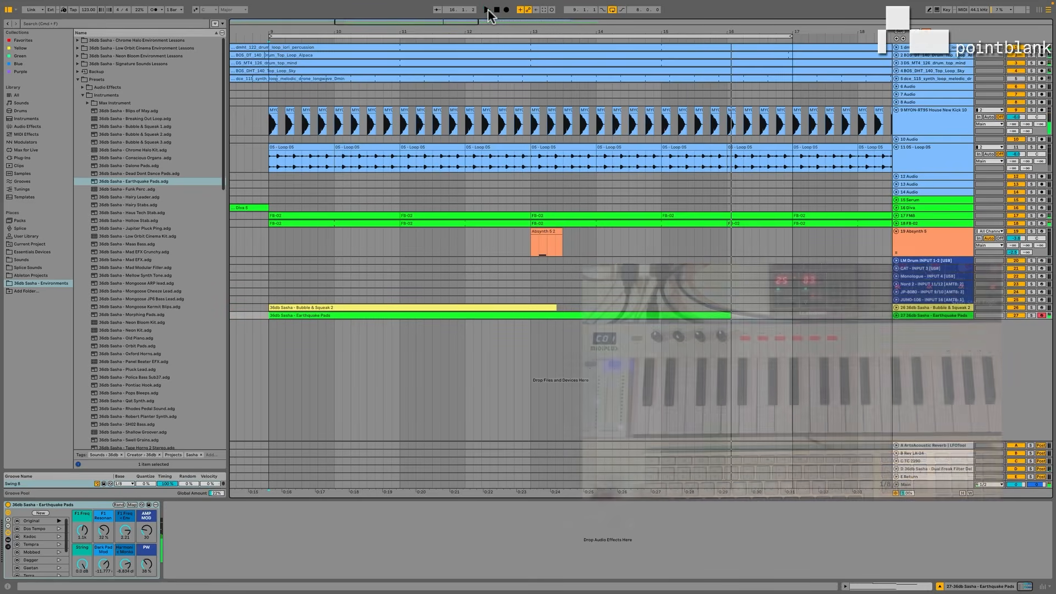